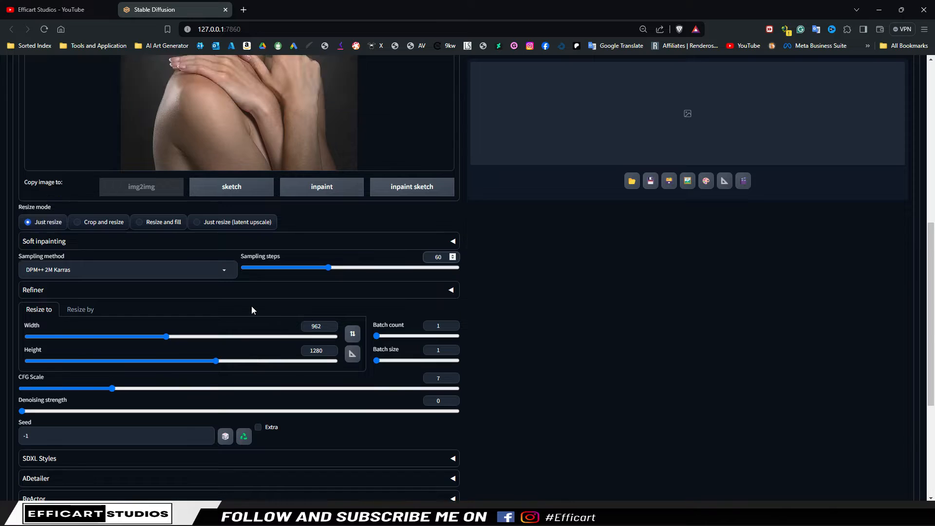
Load the Ana-De-Armas portrait from the Face Source folder as ReActor's single source image and enable Face Mask Correction.
scroll(261, 291, down, 8)
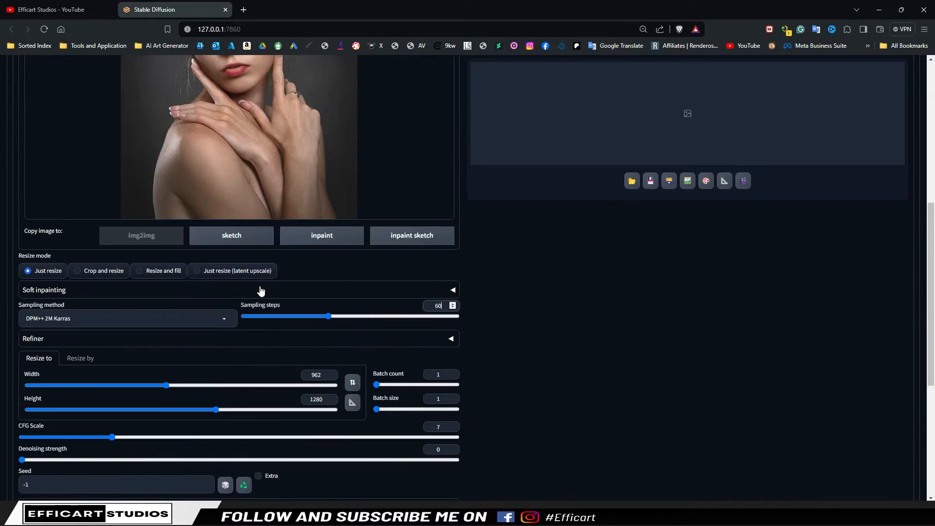
scroll(100, 379, down, 2)
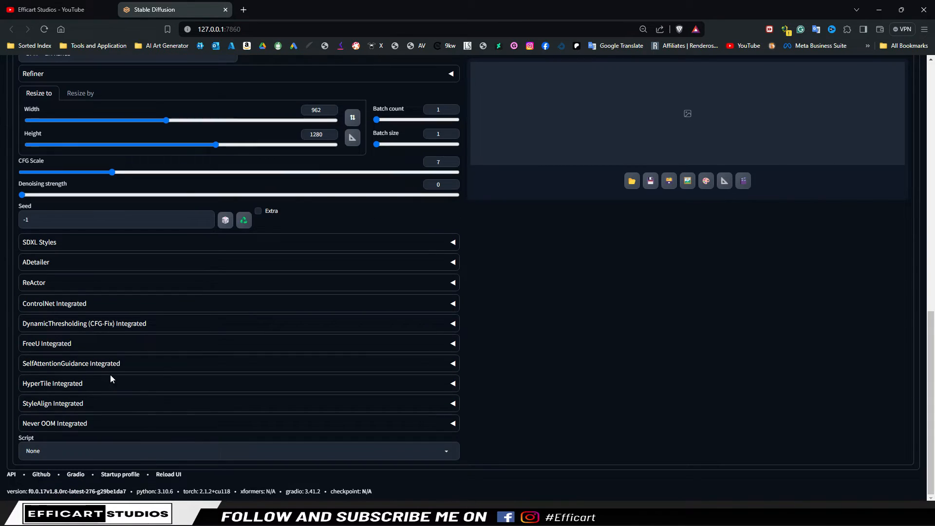
click(54, 287)
scroll(146, 391, down, 3)
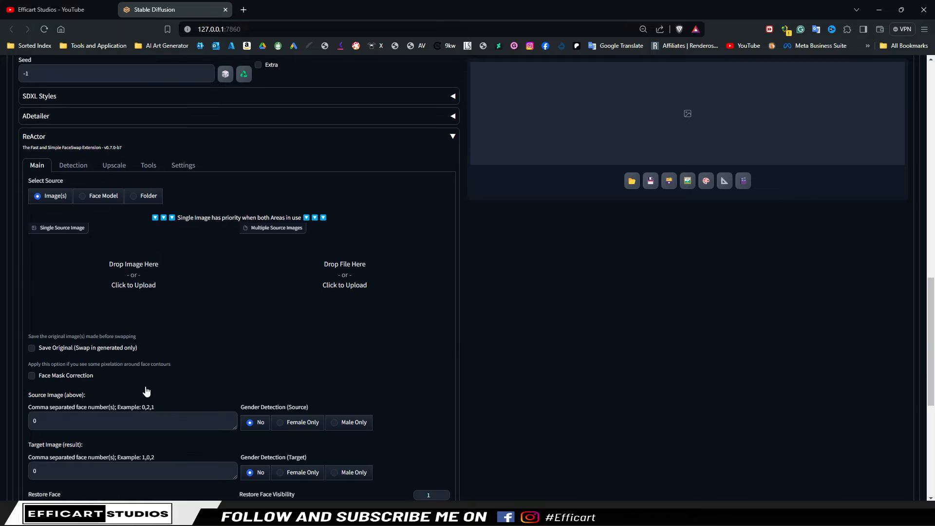
click(133, 278)
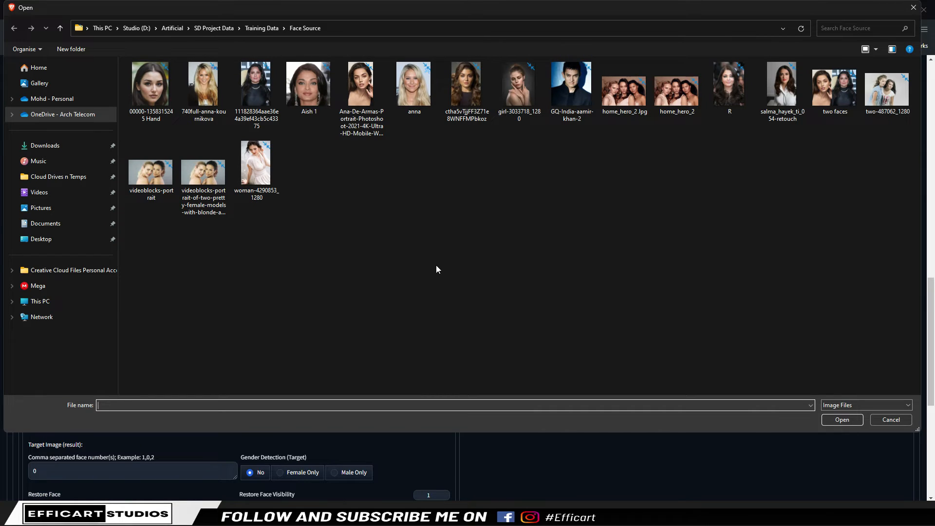
double_click(361, 80)
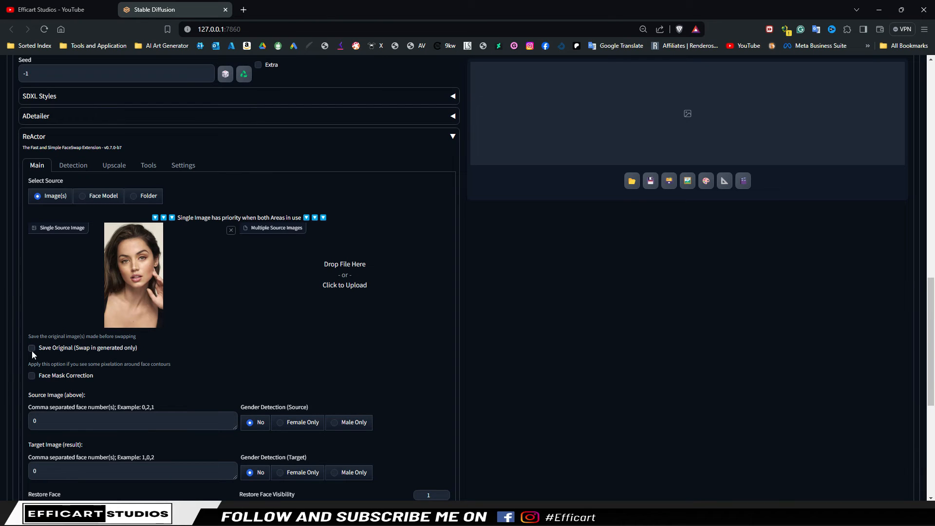
click(32, 375)
scroll(479, 326, down, 3)
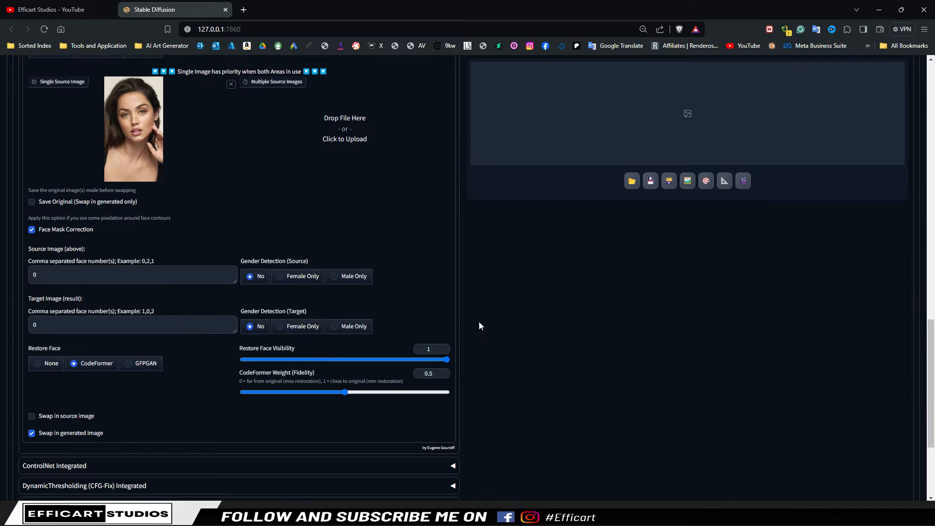
Generate the face-swapped portrait and inspect the result enlarged.
scroll(397, 263, up, 15)
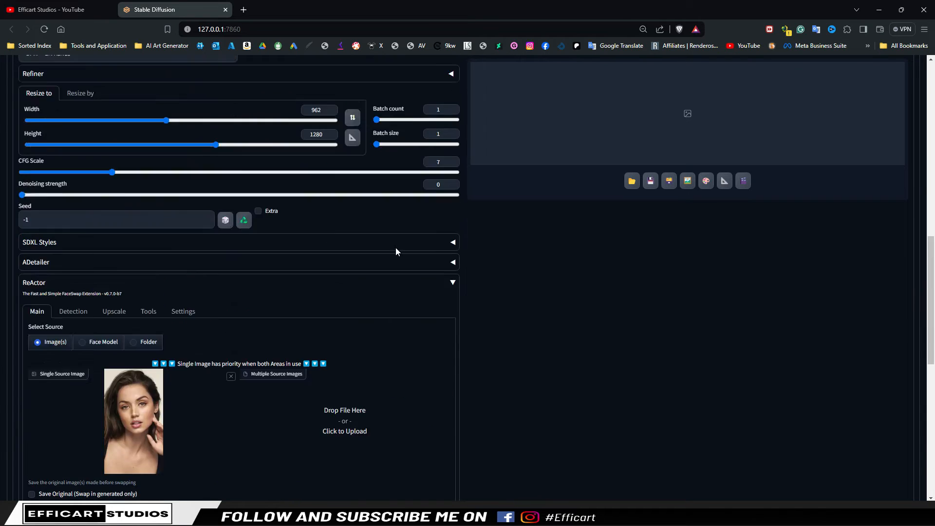
scroll(395, 249, up, 4)
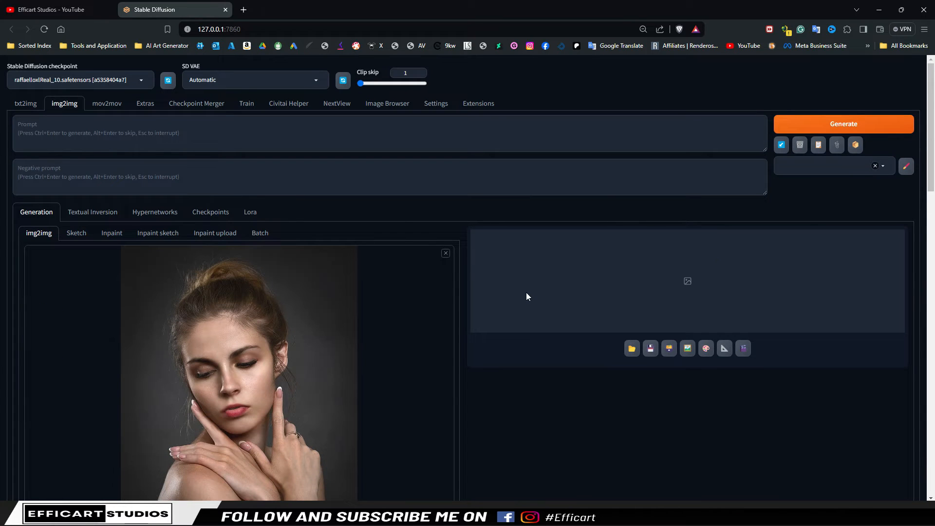
click(844, 128)
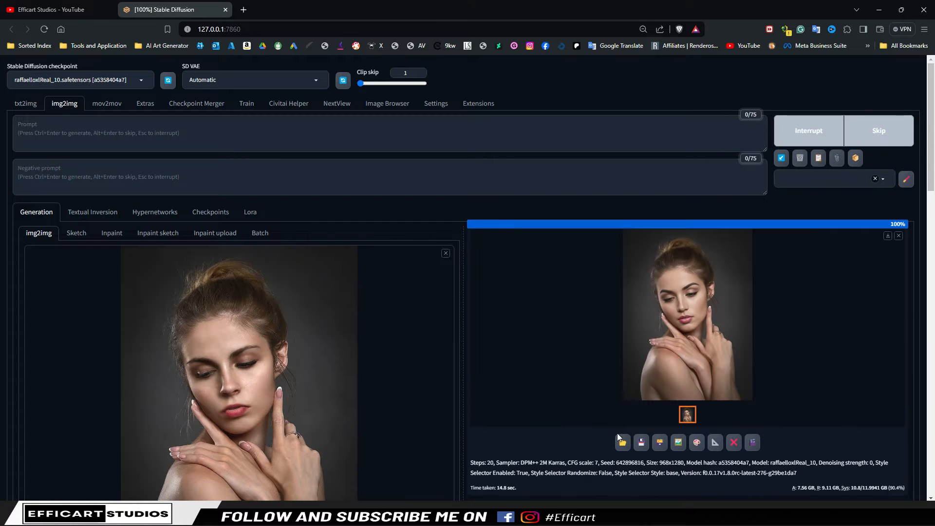
click(684, 308)
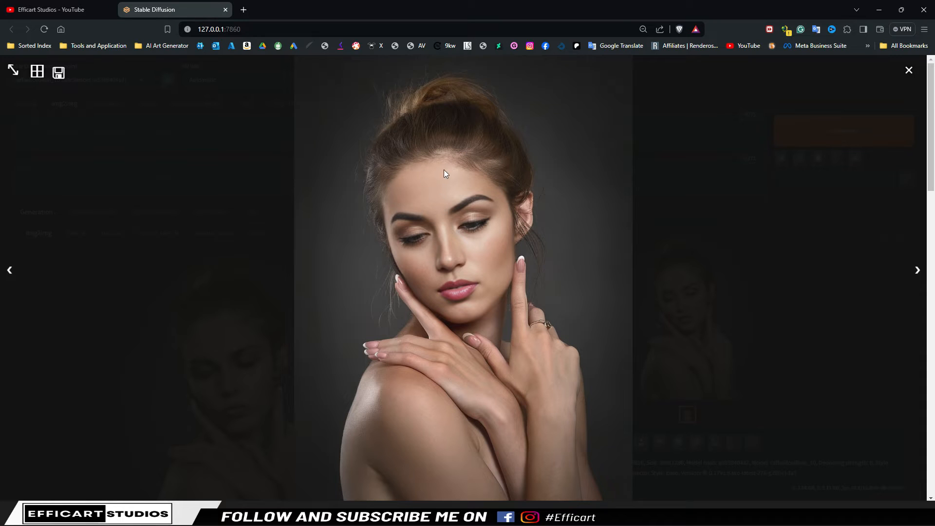
click(909, 71)
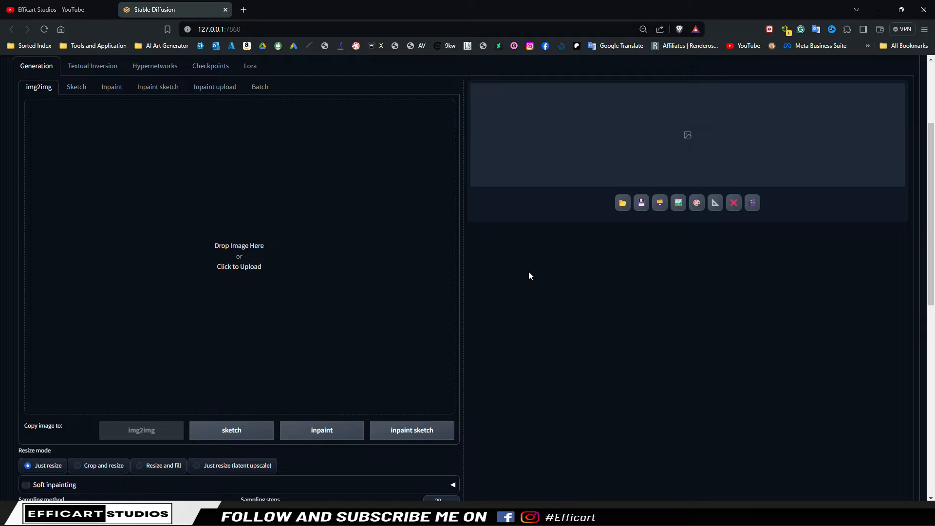
Load the photo of three women into img2img and match the output size to it at 1280 × 853.
click(234, 253)
double_click(620, 120)
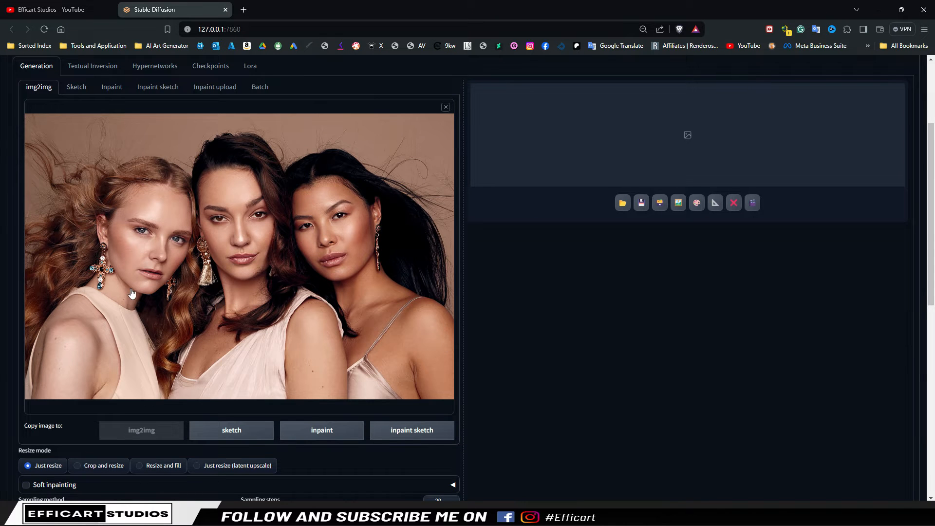
scroll(132, 293, down, 5)
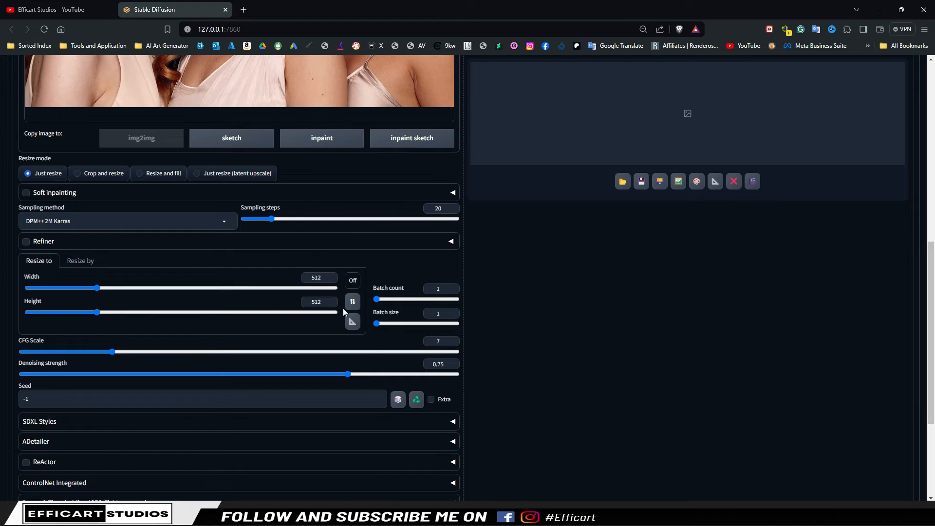
click(352, 322)
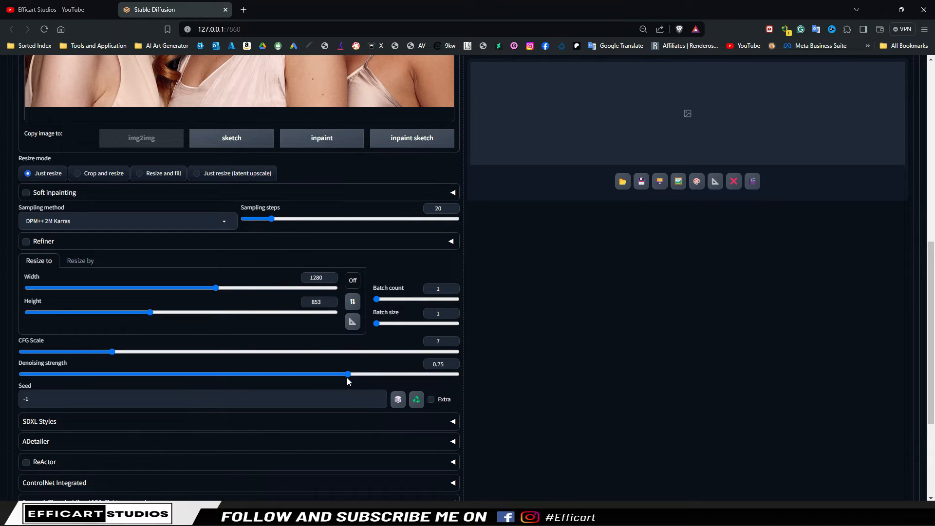
Set the denoising strength to 0 and the sampling steps to 60.
drag(348, 374, 196, 374)
drag(56, 380, 19, 374)
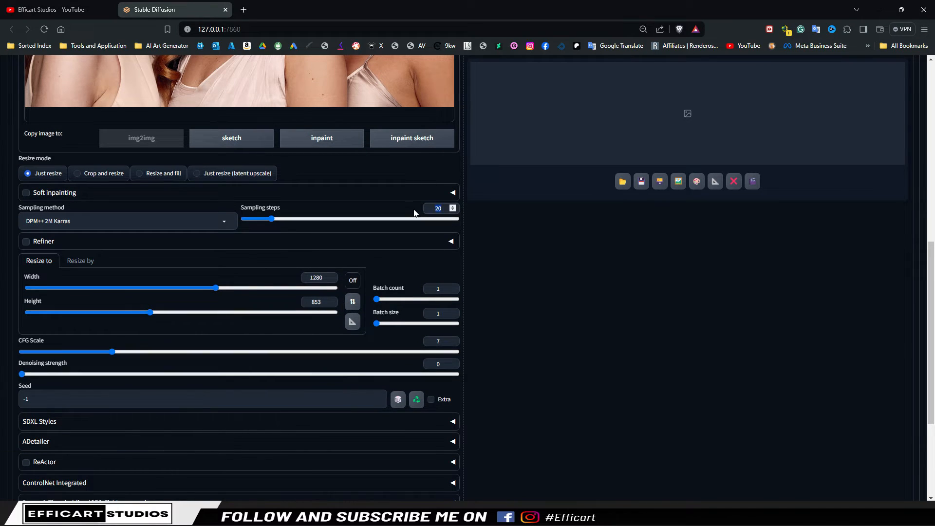
text(60)
Enable ReActor and load the picture with two women's faces as its single source image.
scroll(223, 366, down, 4)
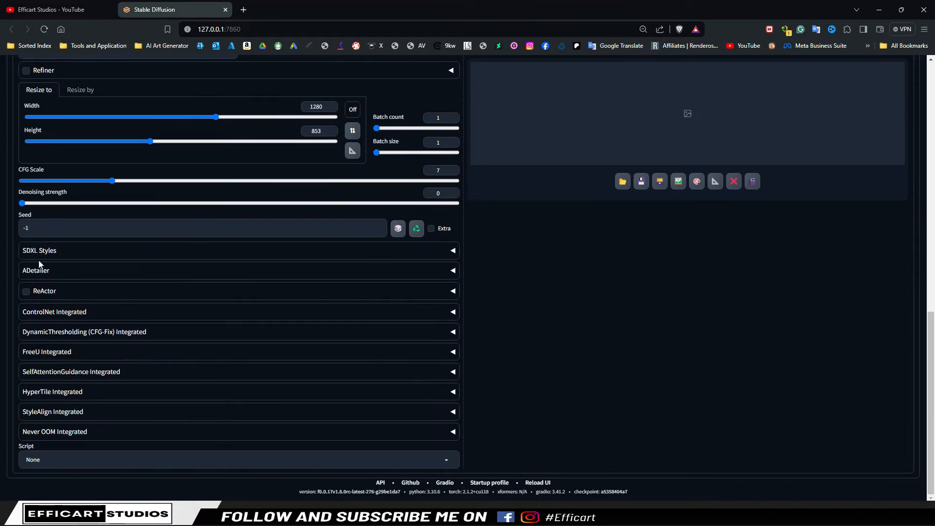
click(174, 298)
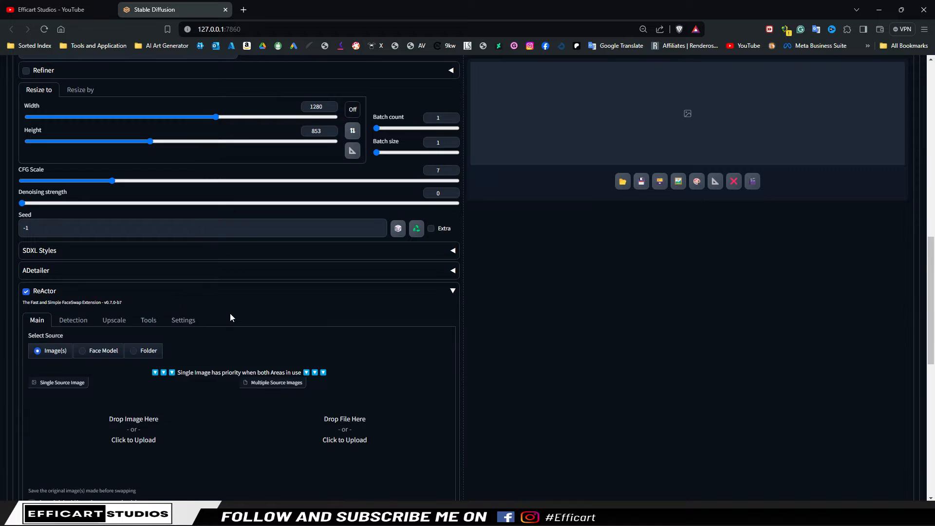
scroll(230, 316, down, 2)
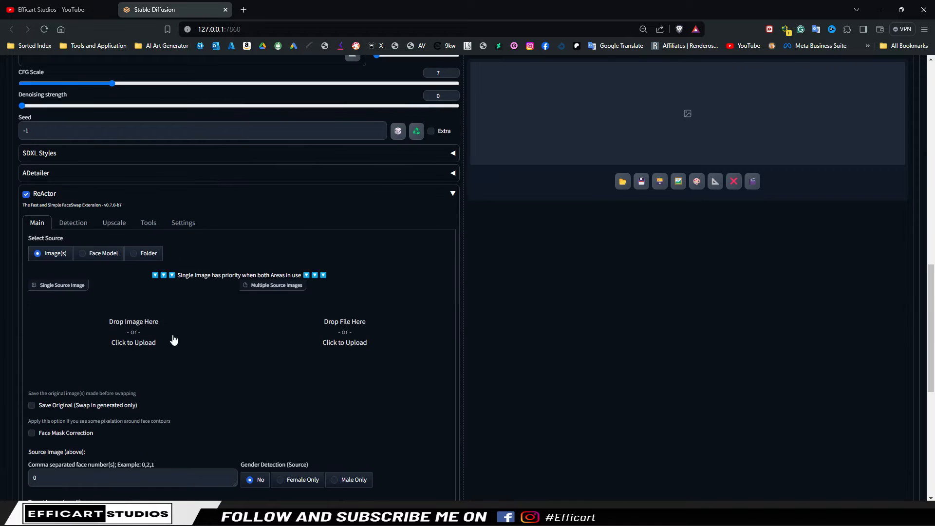
click(135, 336)
double_click(819, 105)
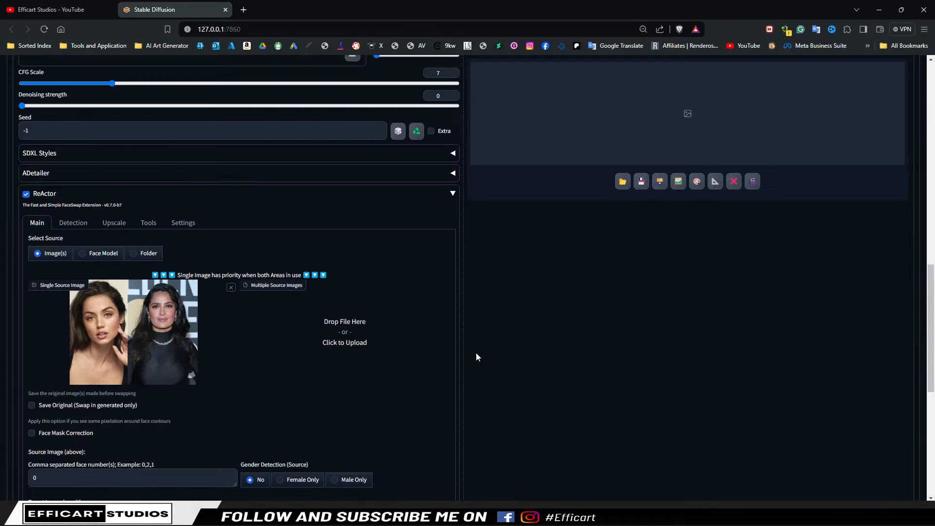
Map the faces in ReActor by setting the source face numbers to 0,1 and the target face numbers to 1,2.
scroll(288, 354, down, 1)
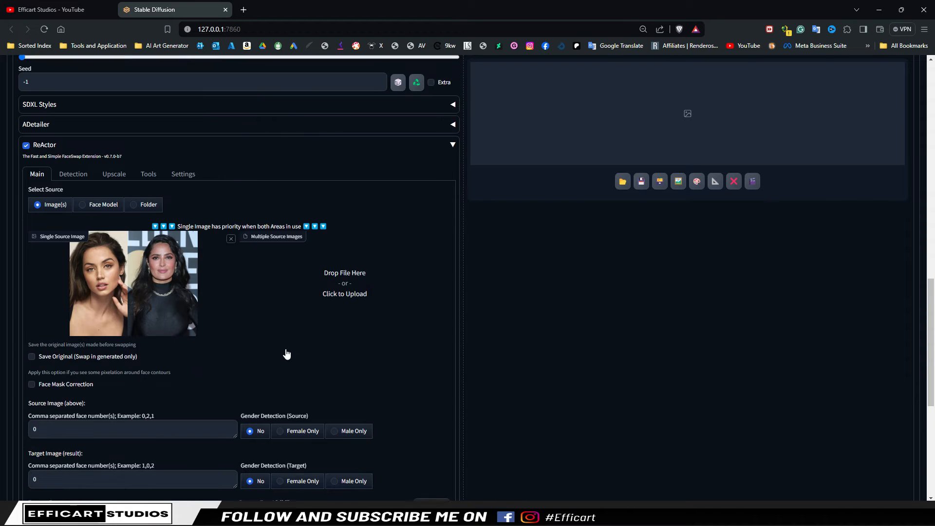
scroll(287, 354, down, 1)
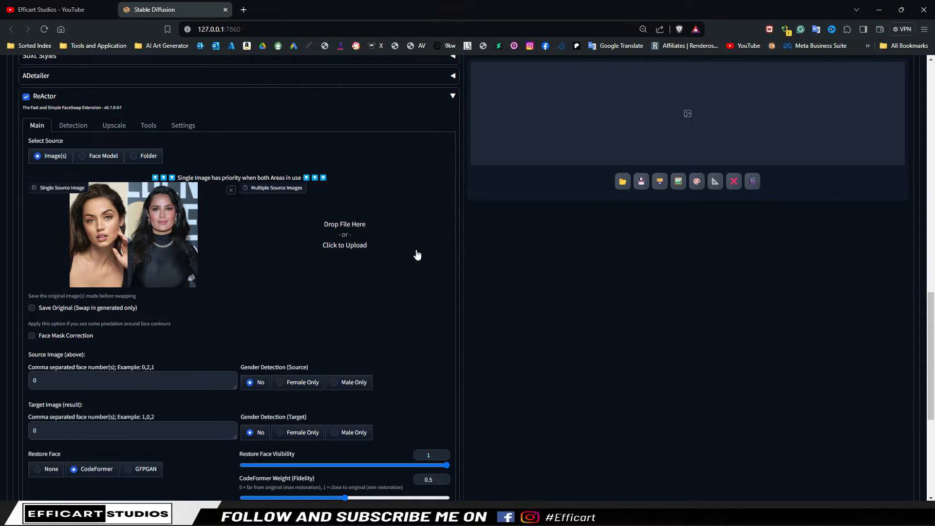
scroll(274, 300, up, 15)
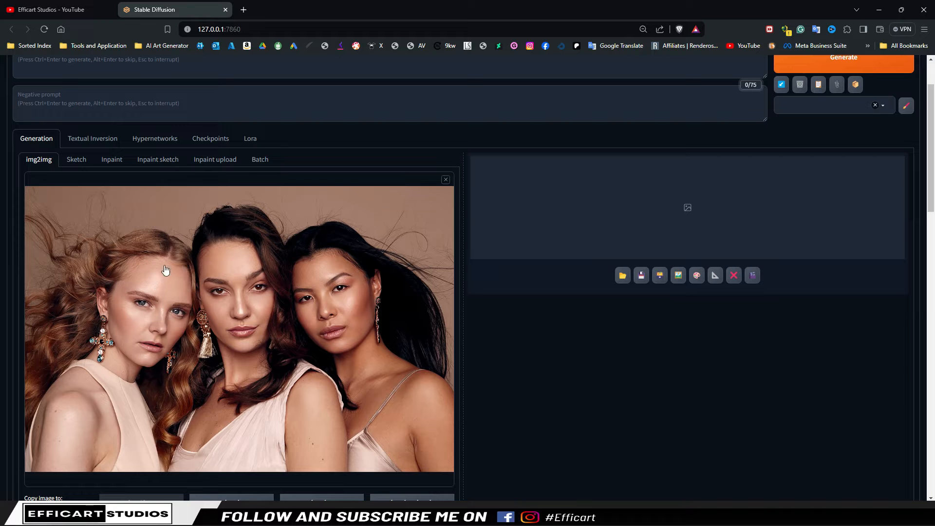
scroll(458, 322, down, 12)
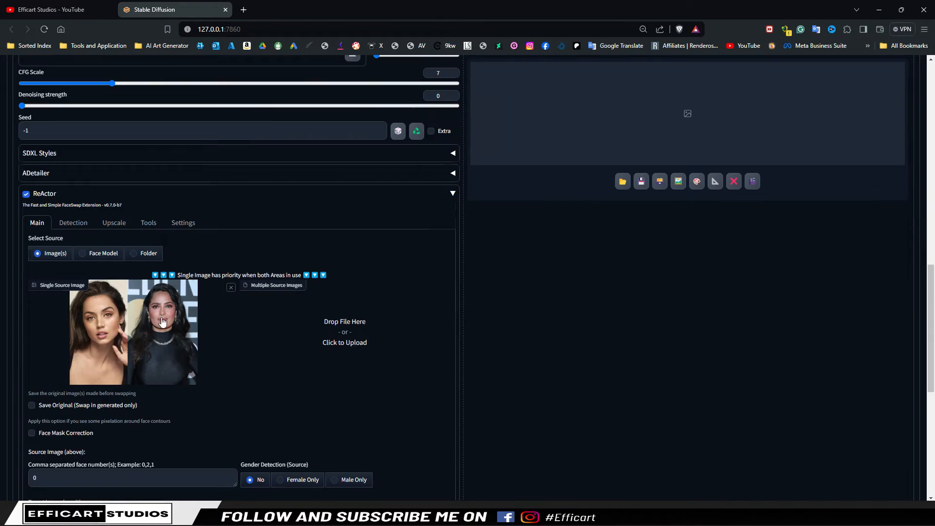
scroll(163, 322, down, 2)
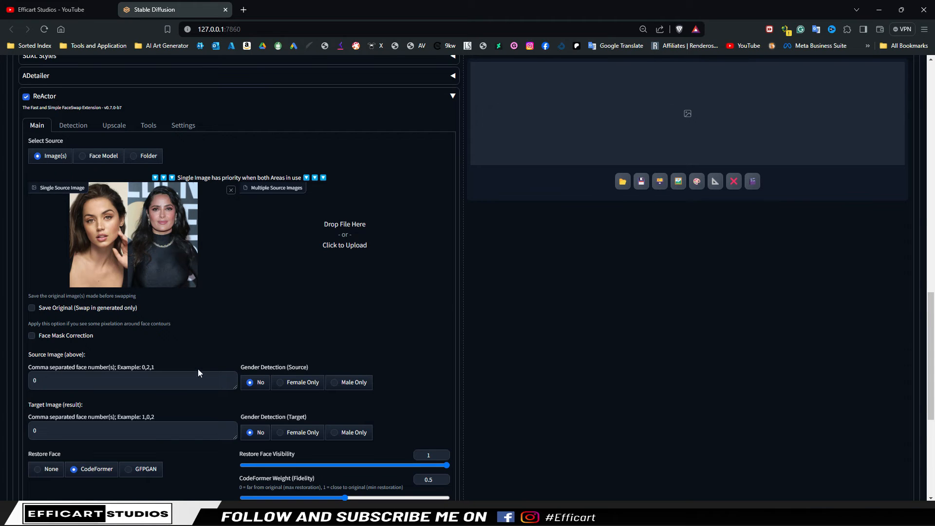
click(57, 379)
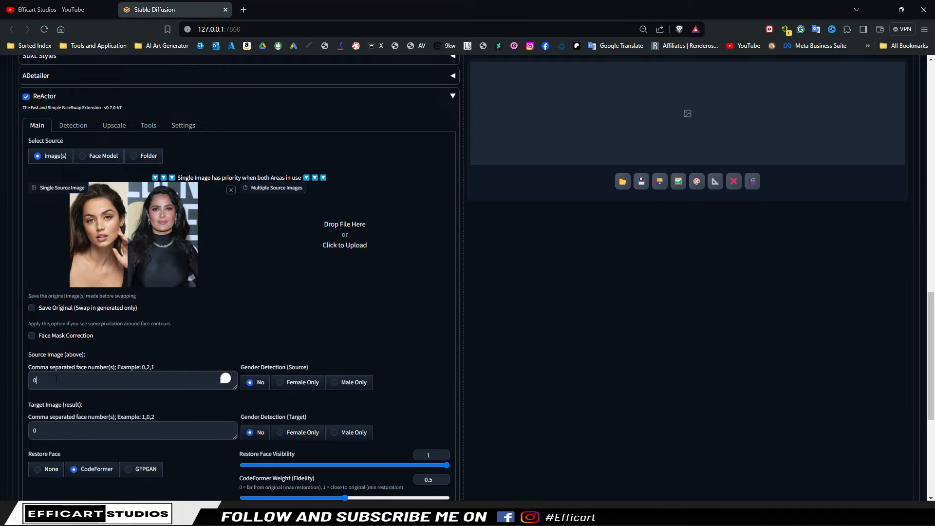
text(,1)
drag(38, 431, 19, 429)
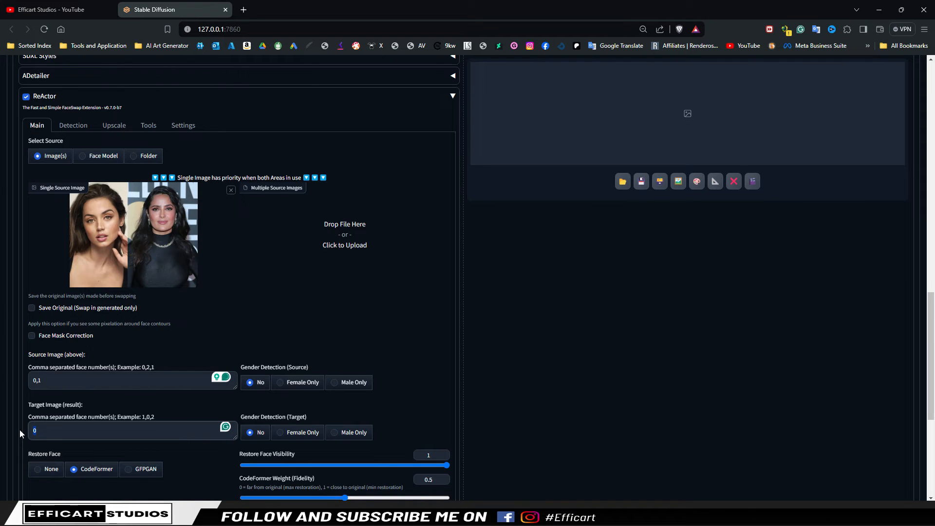
text(1)
text(,2)
Enable Face Mask Correction and generate the face-swapped version of the three-woman photo.
click(32, 336)
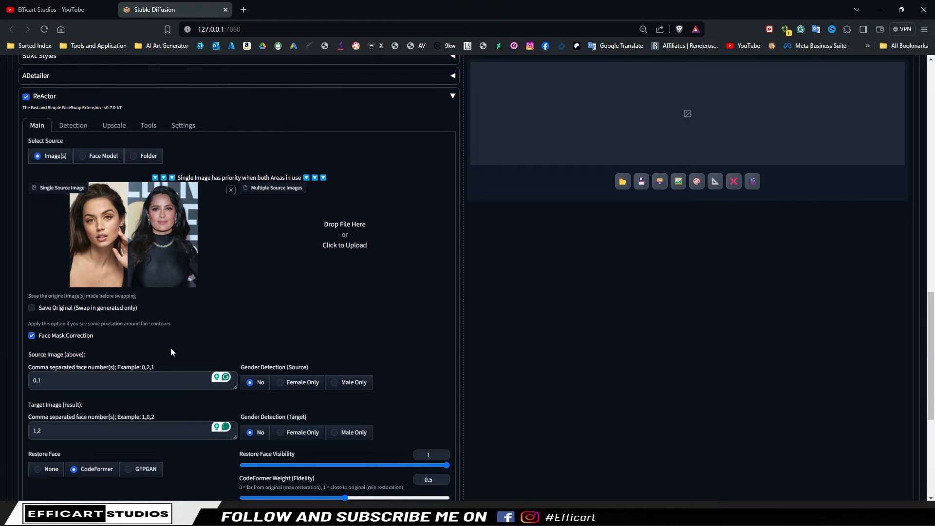
scroll(171, 348, up, 15)
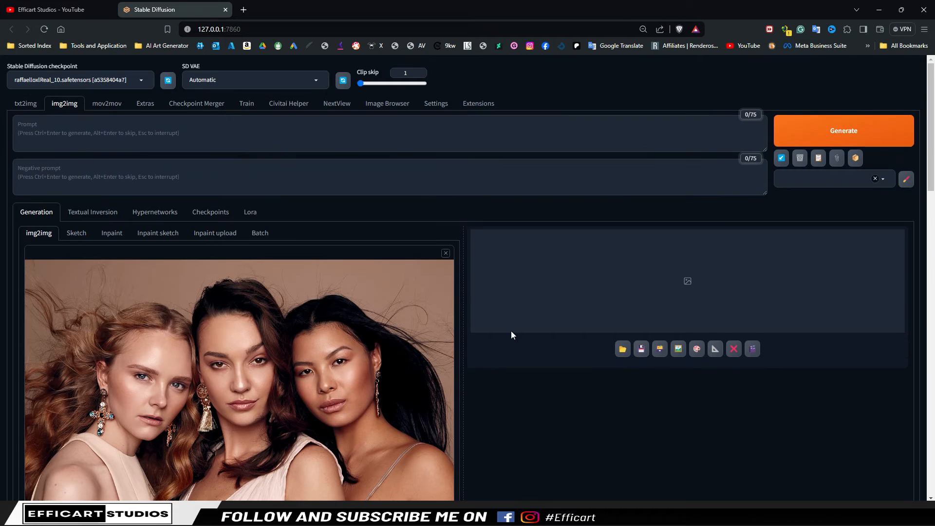
click(854, 132)
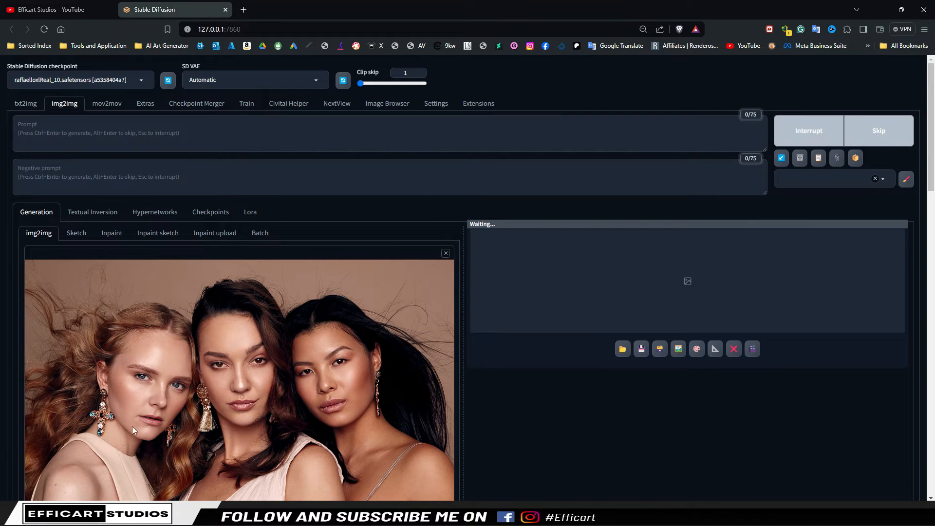
Compare the faces in the generated image with the original group photo and the two ReActor source faces.
scroll(543, 418, down, 2)
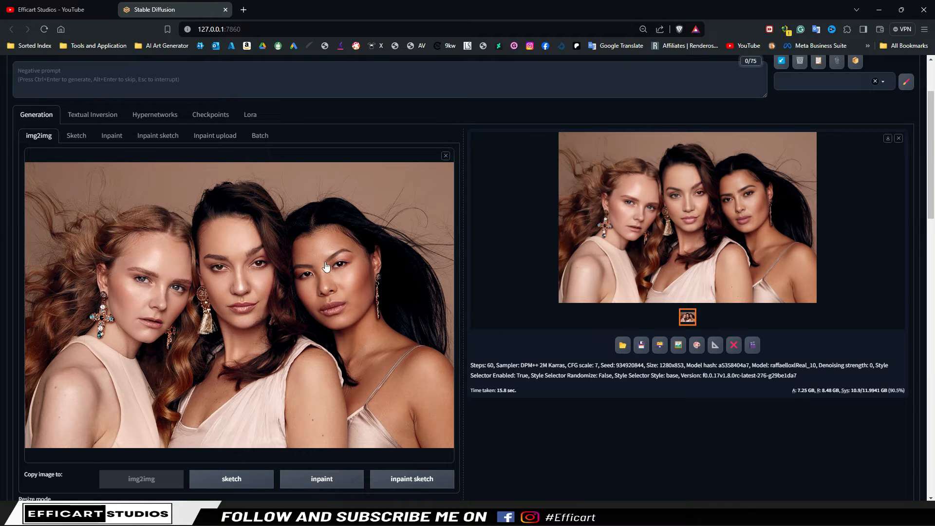
scroll(282, 317, down, 9)
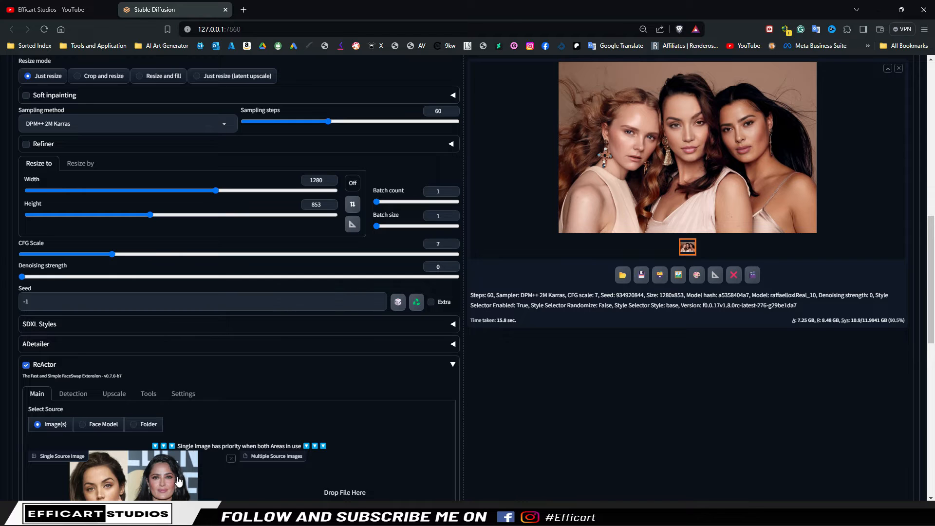
scroll(177, 476, up, 4)
scroll(128, 472, down, 5)
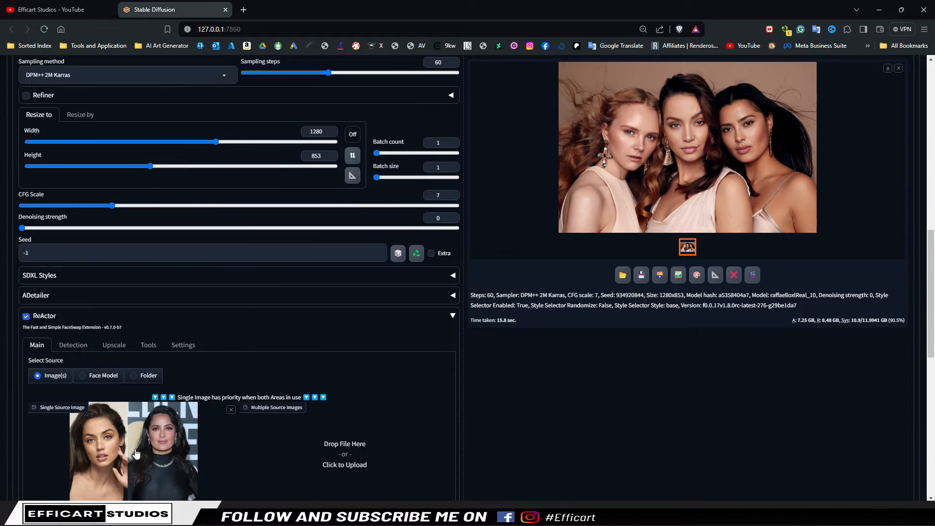
scroll(512, 405, up, 5)
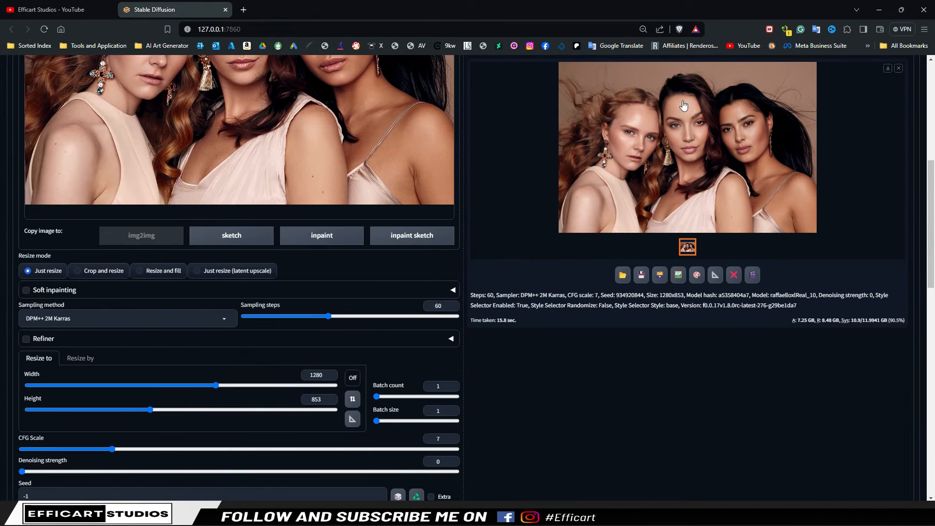
scroll(153, 339, down, 8)
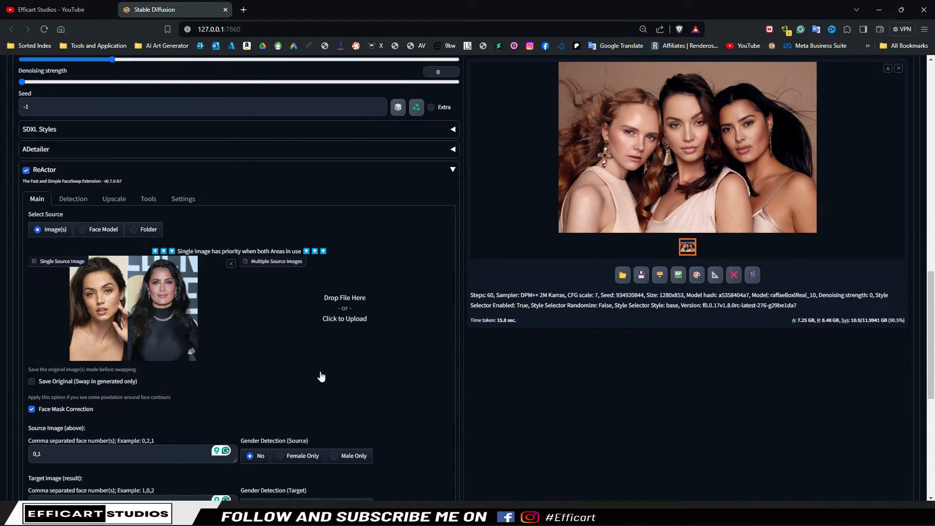
scroll(321, 377, up, 5)
scroll(265, 347, down, 2)
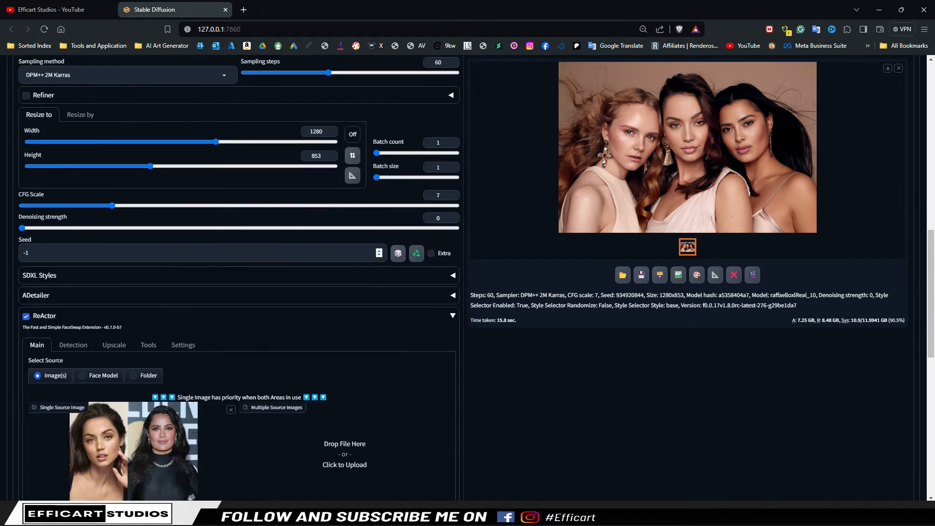
Change ReActor's target face numbers to 0,2 and regenerate the face-swapped group photo.
scroll(265, 347, down, 5)
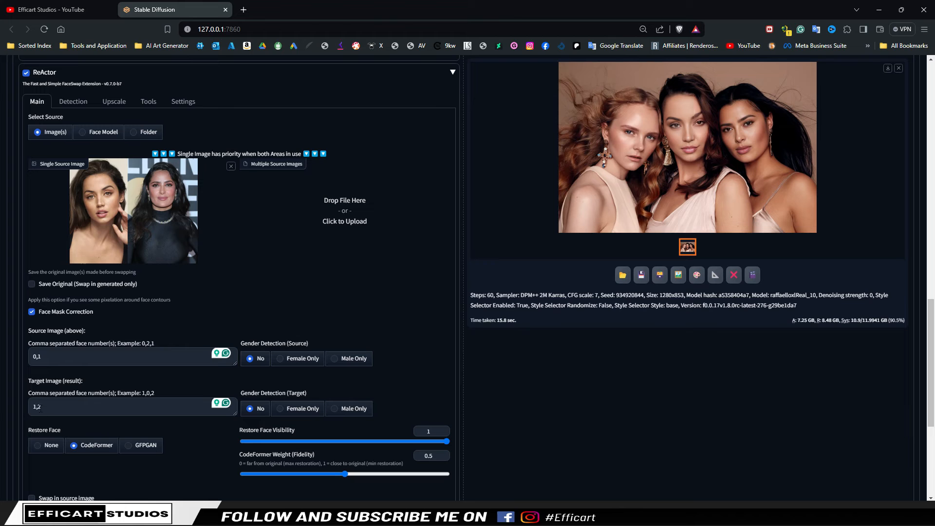
drag(36, 411, 22, 413)
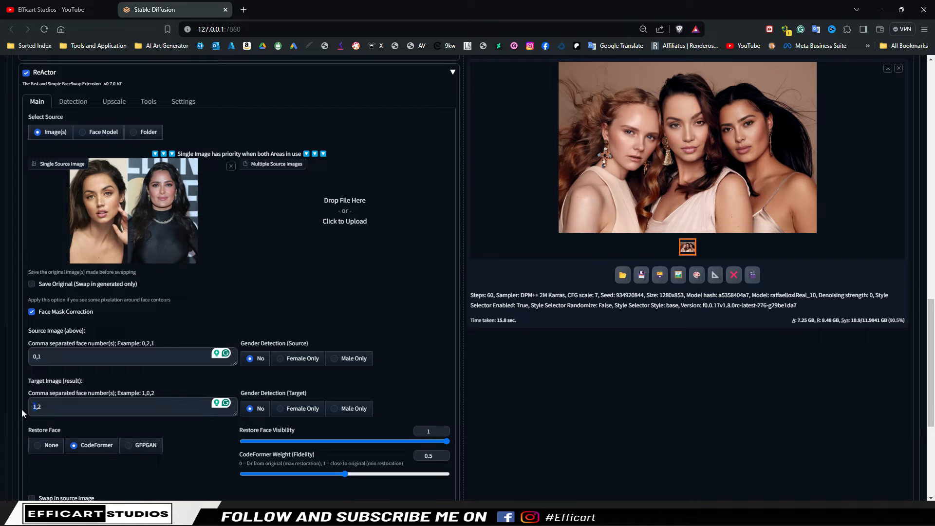
scroll(443, 300, up, 15)
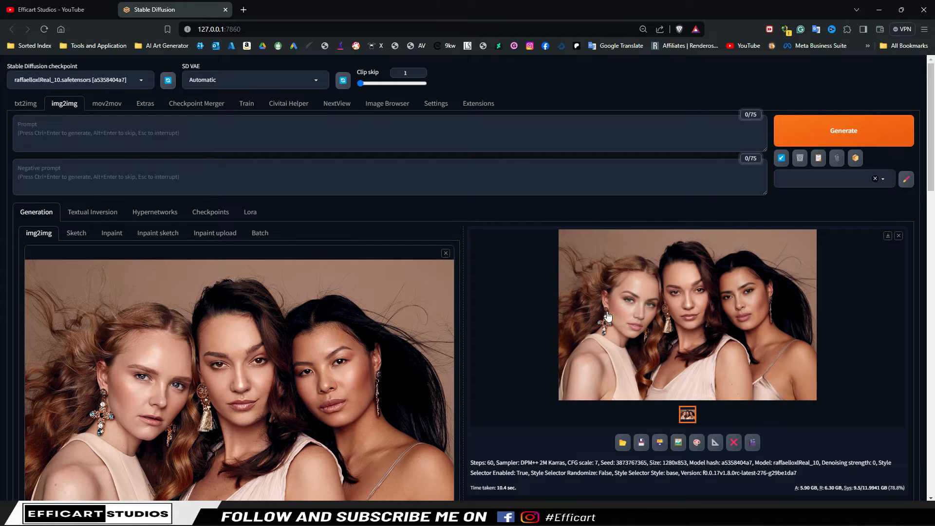
Compare the outer women's faces in the new result with the original photo, the ReActor source faces and the face number settings.
scroll(258, 416, down, 12)
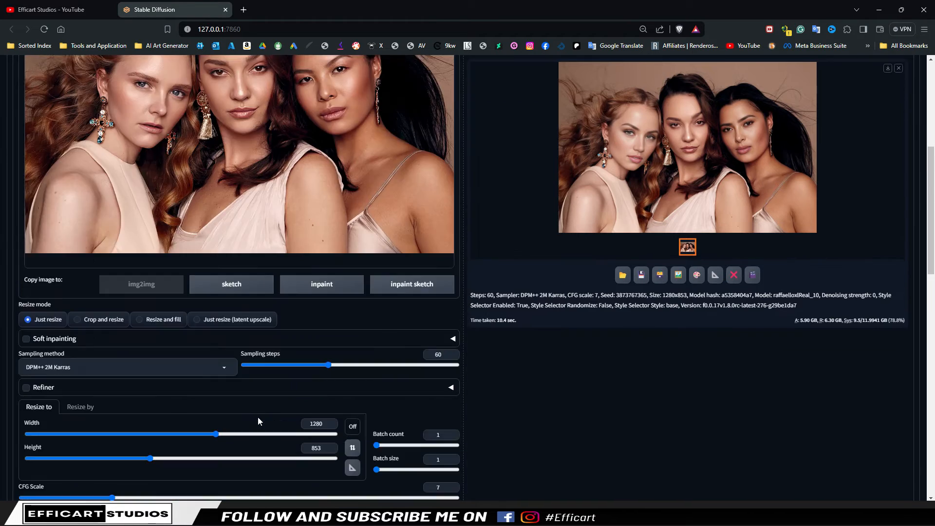
scroll(258, 421, down, 2)
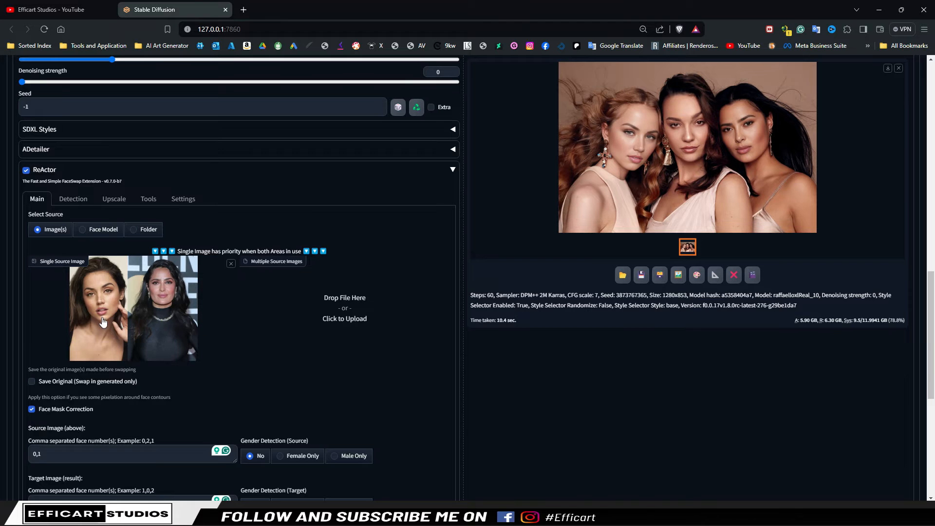
scroll(224, 374, up, 2)
scroll(292, 244, up, 10)
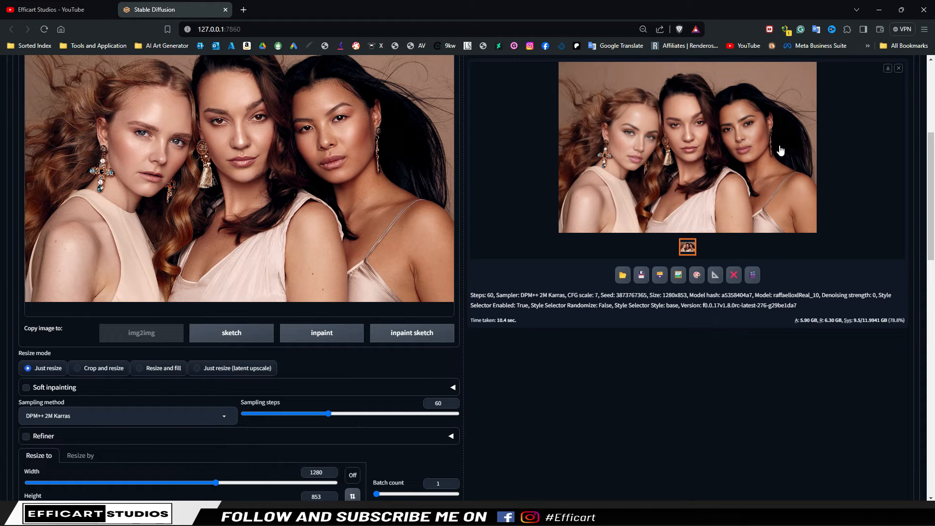
scroll(322, 214, up, 2)
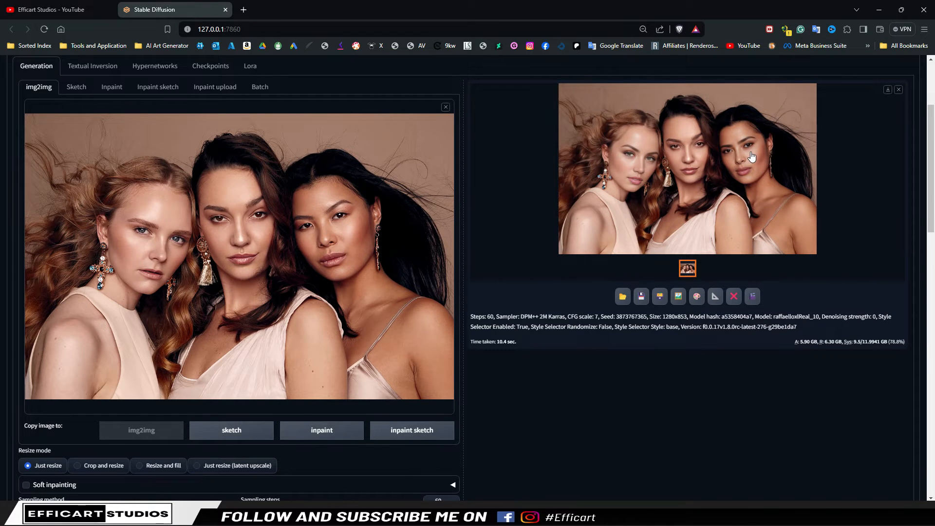
scroll(577, 229, up, 3)
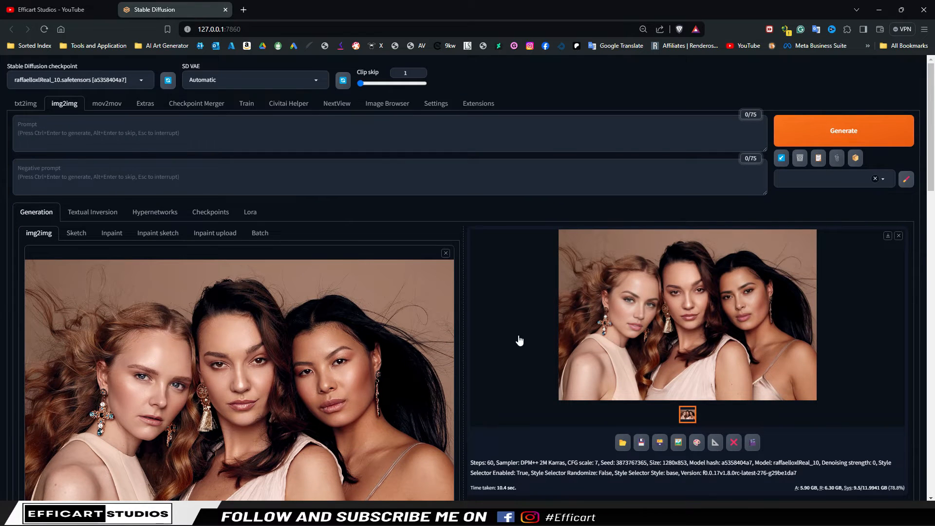
scroll(518, 331, down, 2)
scroll(519, 317, down, 2)
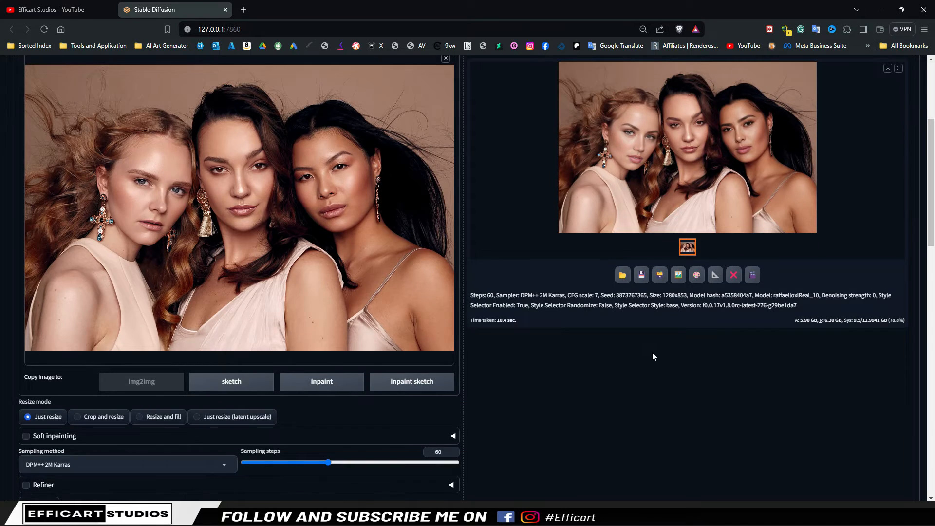
scroll(653, 353, down, 2)
scroll(504, 409, down, 4)
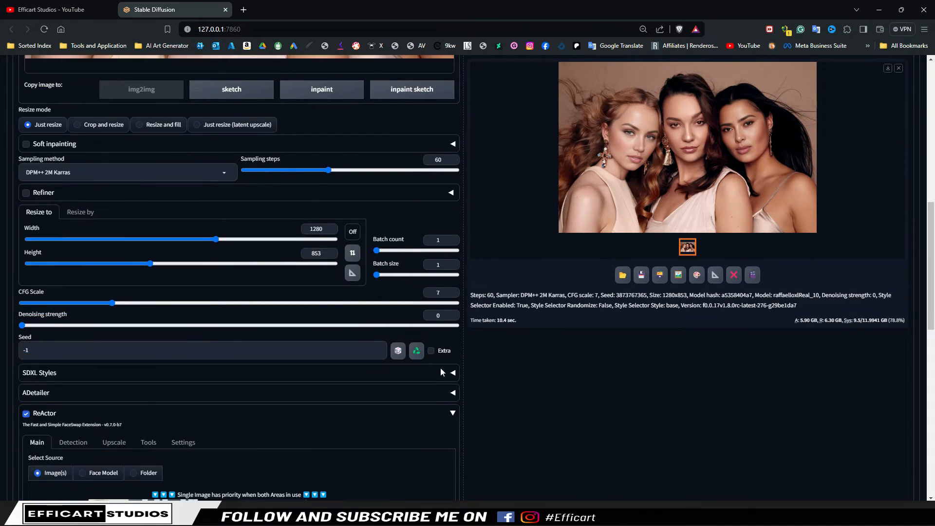
scroll(349, 366, down, 4)
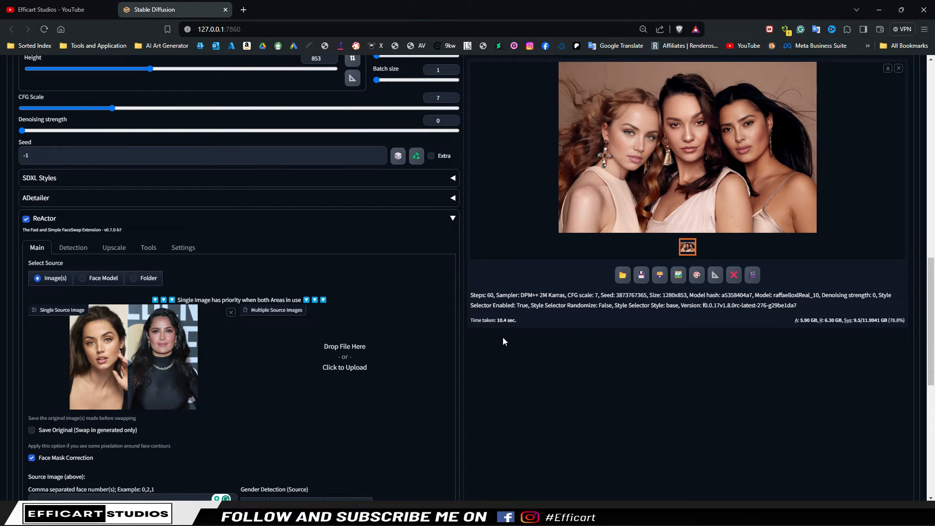
scroll(343, 359, down, 2)
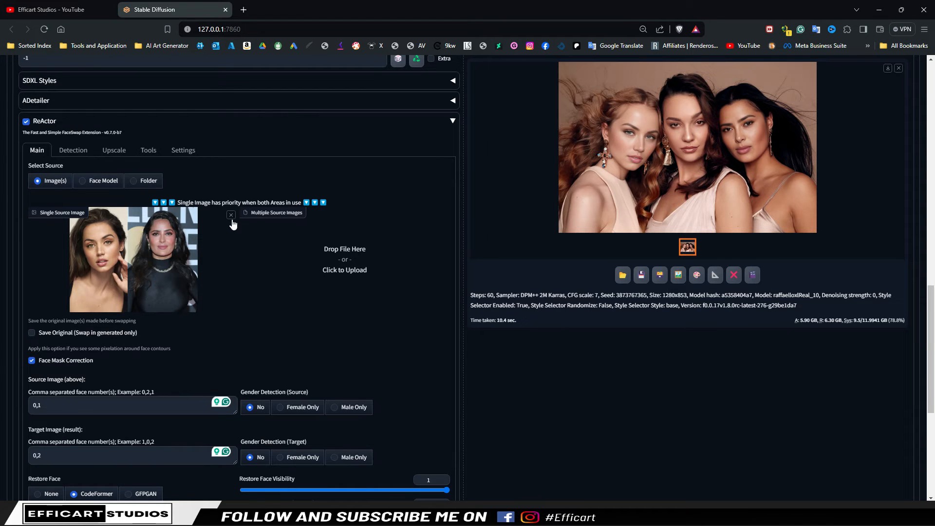
Remove the three-woman photo from the img2img input and close the enlarged preview of the generated image.
scroll(375, 368, up, 5)
scroll(375, 367, up, 9)
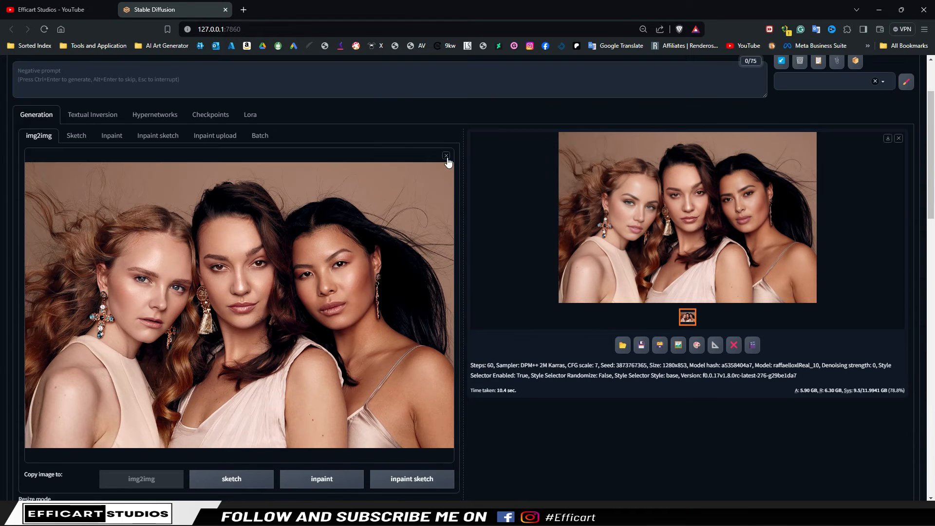
click(446, 156)
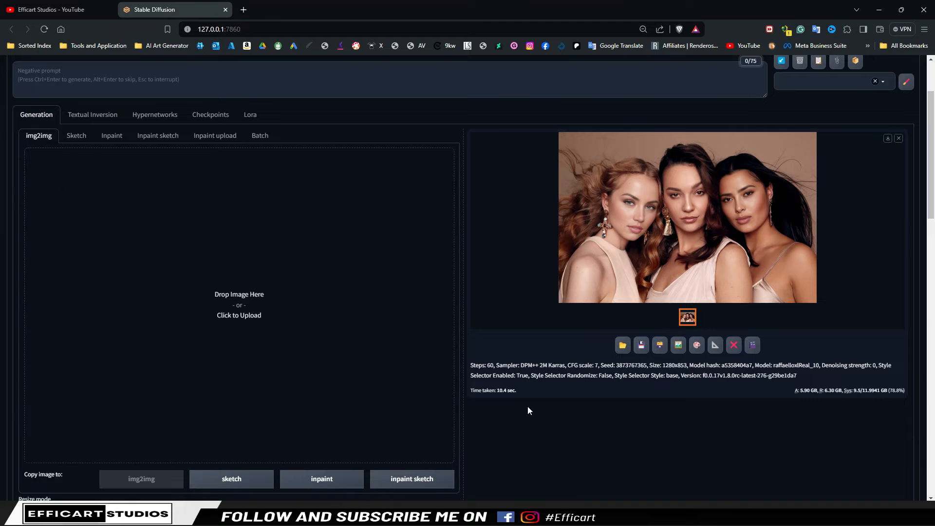
click(899, 139)
scroll(353, 308, up, 2)
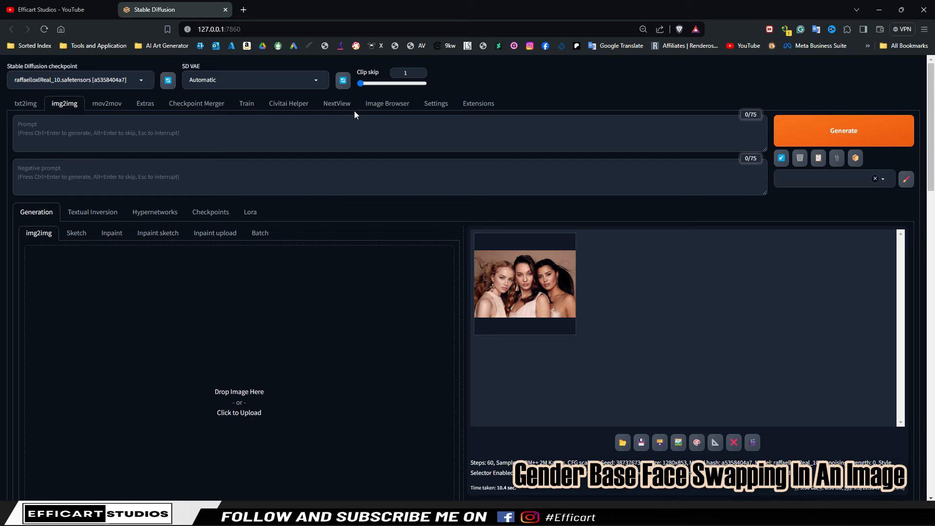
Find the portrait of the woman in an orange headband beside a bearded man among the txt2img outputs and send it to img2img.
click(395, 104)
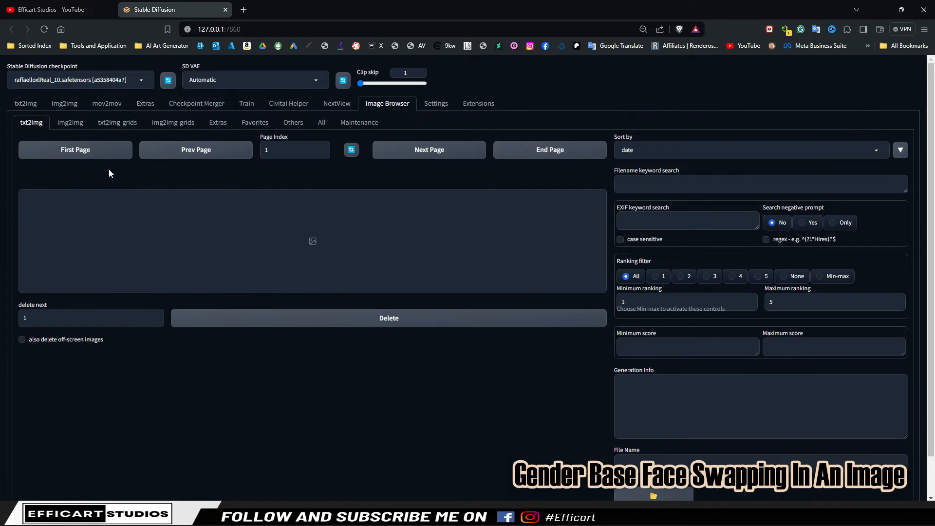
click(82, 151)
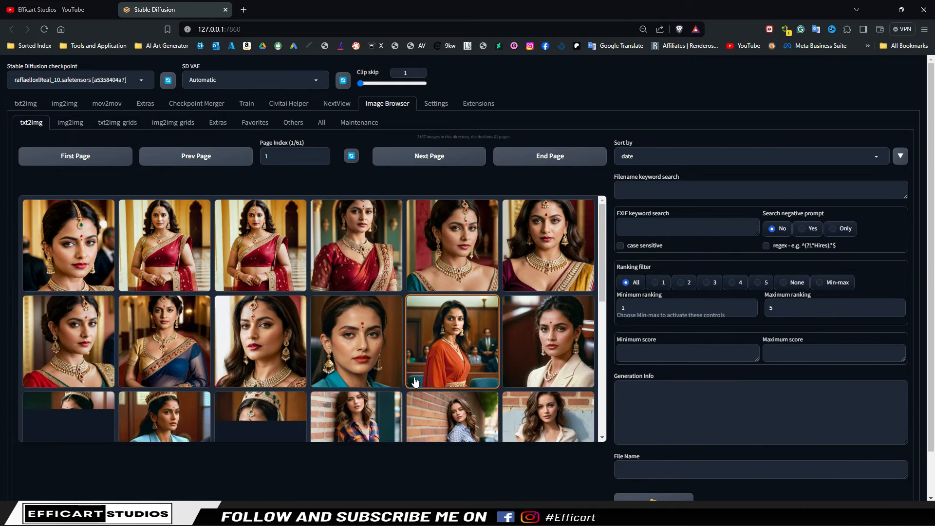
scroll(415, 381, down, 10)
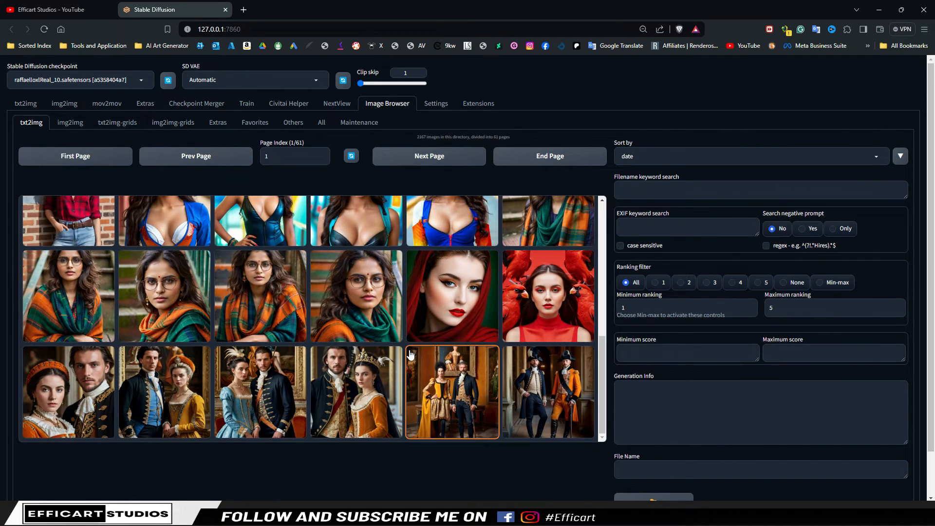
scroll(427, 411, down, 1)
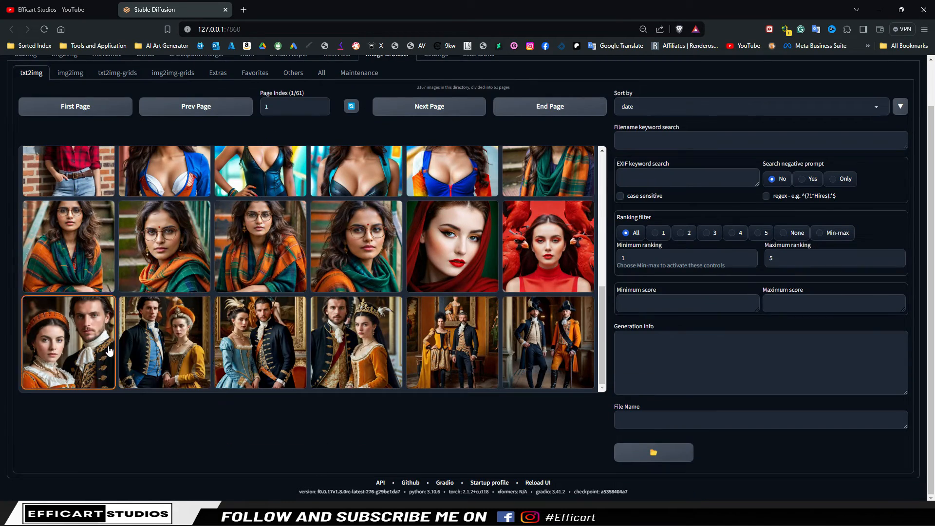
click(109, 352)
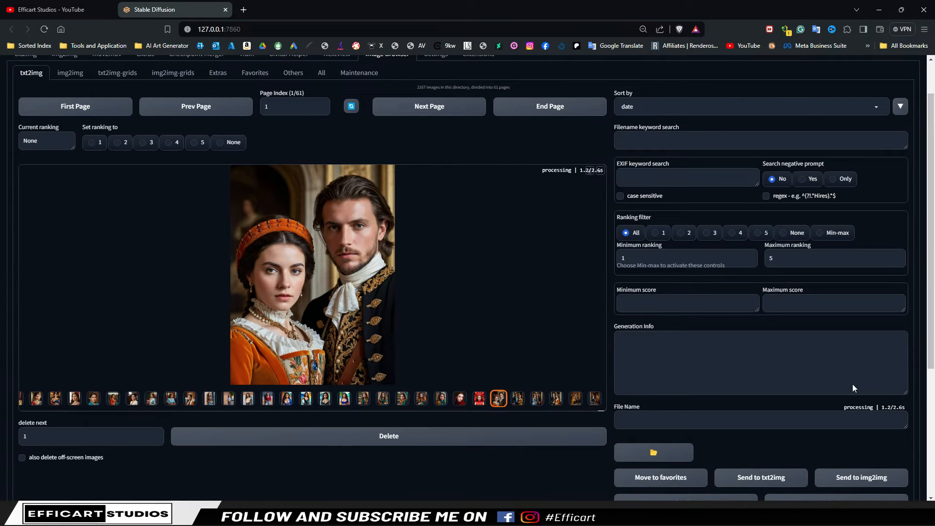
scroll(859, 472, down, 3)
click(836, 342)
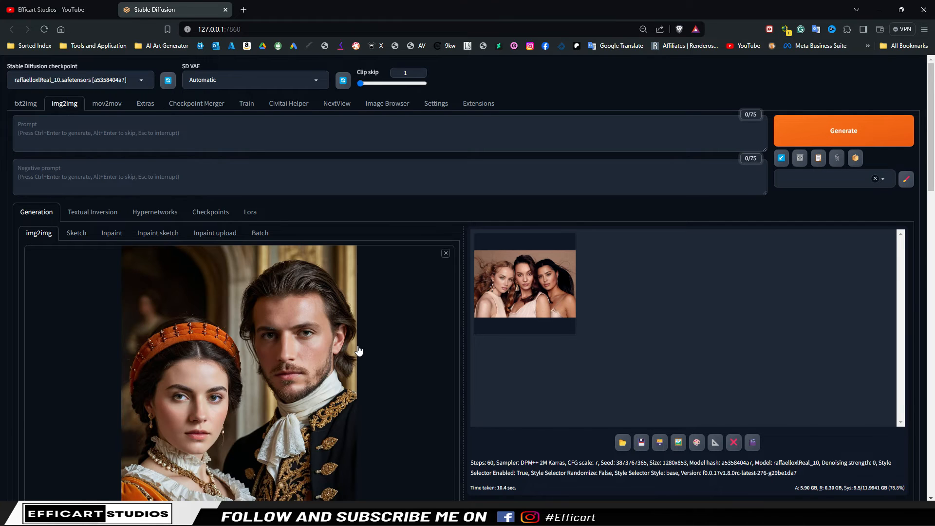
Remove the picture with two women's faces from ReActor's single source image.
scroll(358, 351, down, 2)
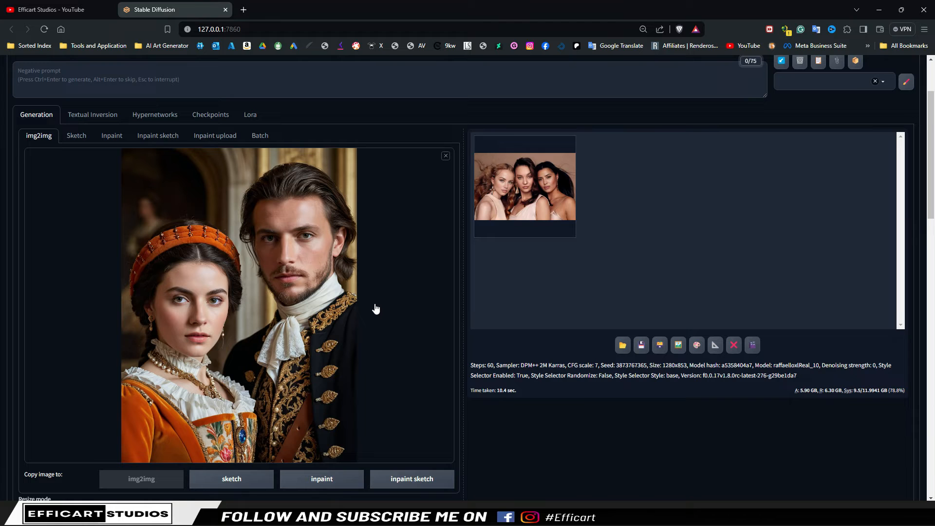
scroll(376, 308, down, 2)
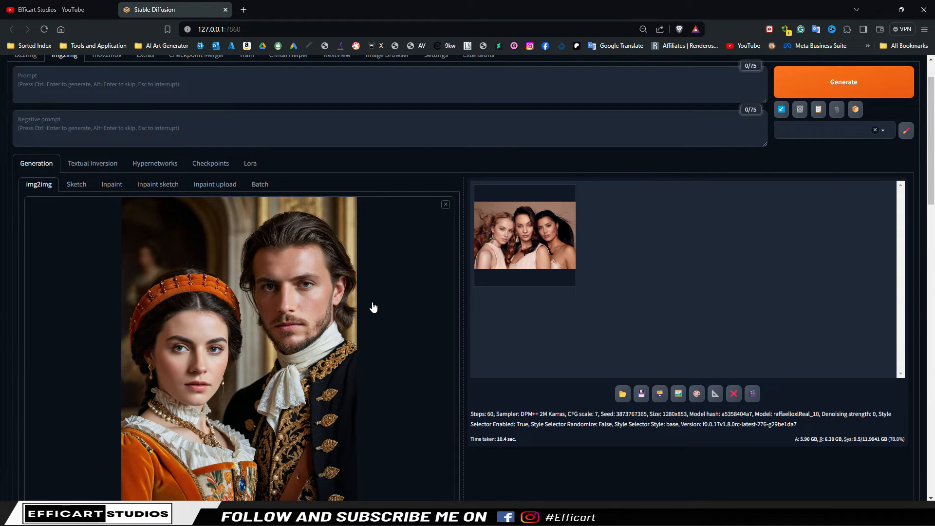
scroll(378, 308, down, 10)
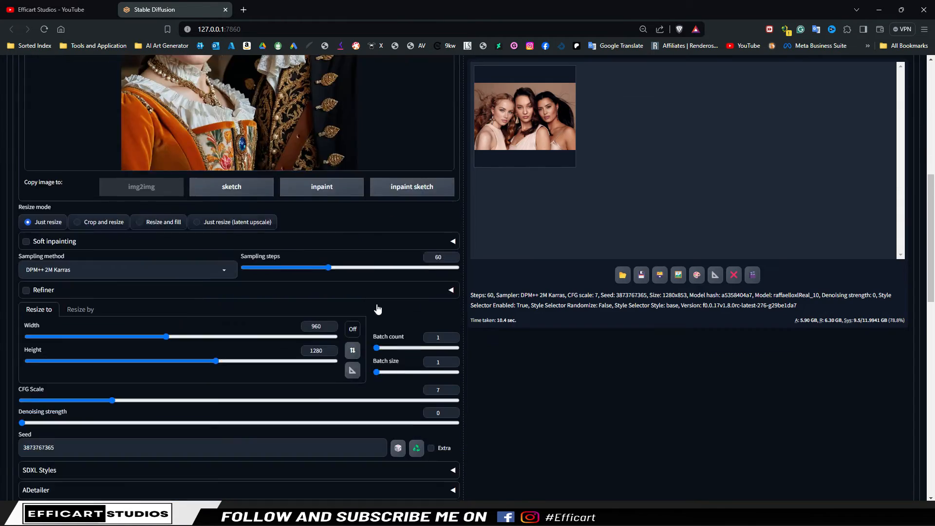
scroll(140, 421, down, 6)
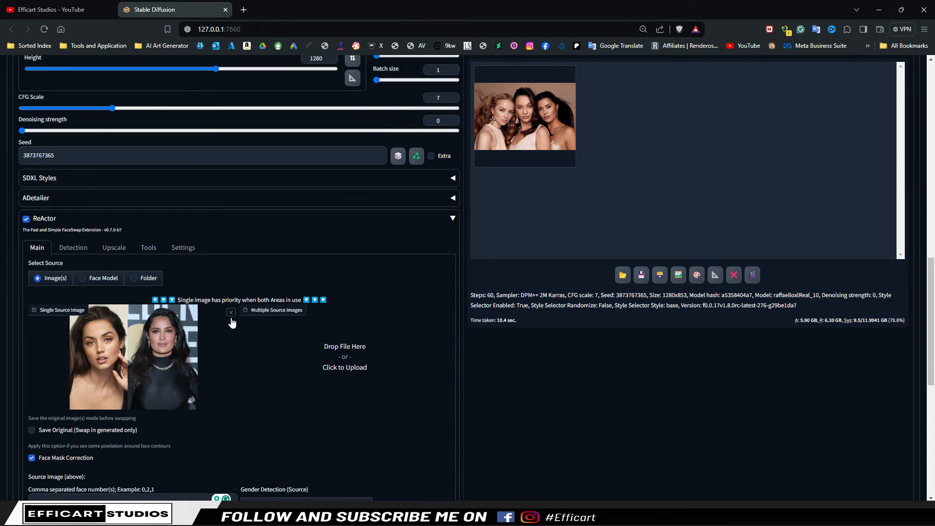
click(231, 312)
Set ReActor's source face number to 0 and its target face number to 1.
scroll(111, 352, down, 2)
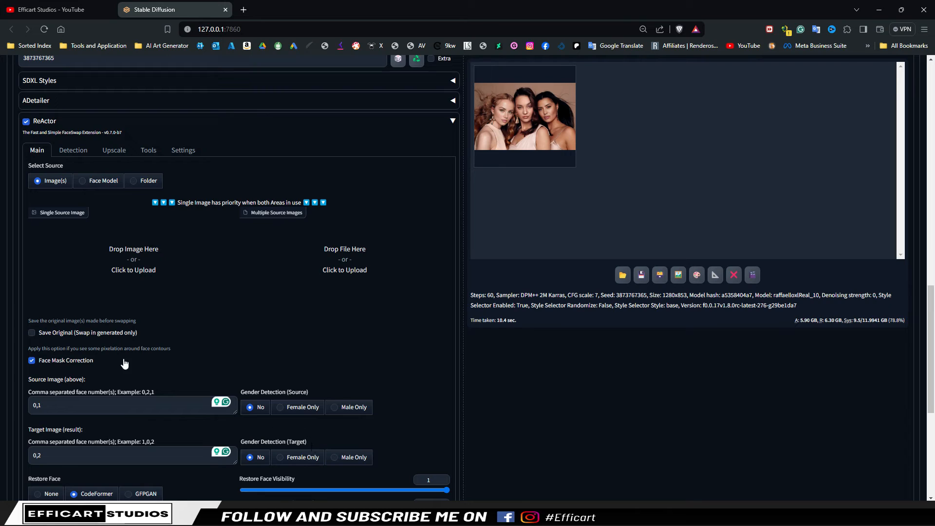
drag(58, 407, 2, 411)
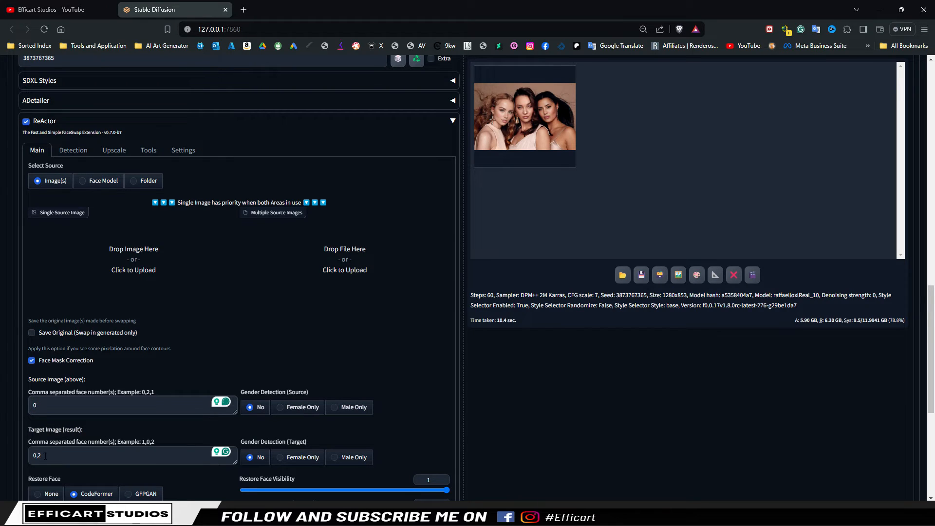
drag(45, 455, 1, 460)
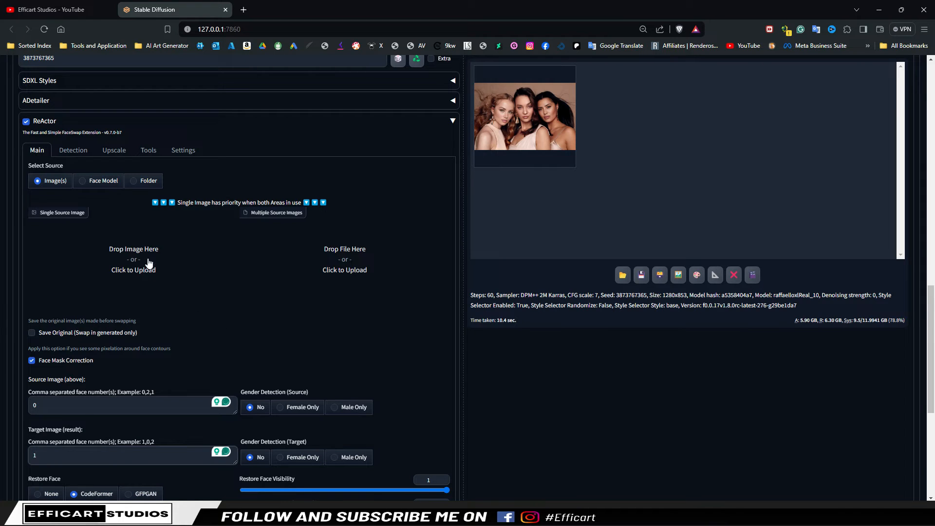
Load the man's picture GQ-India-aamir-khan-2 from the Face Source folder as ReActor's single source image.
click(137, 248)
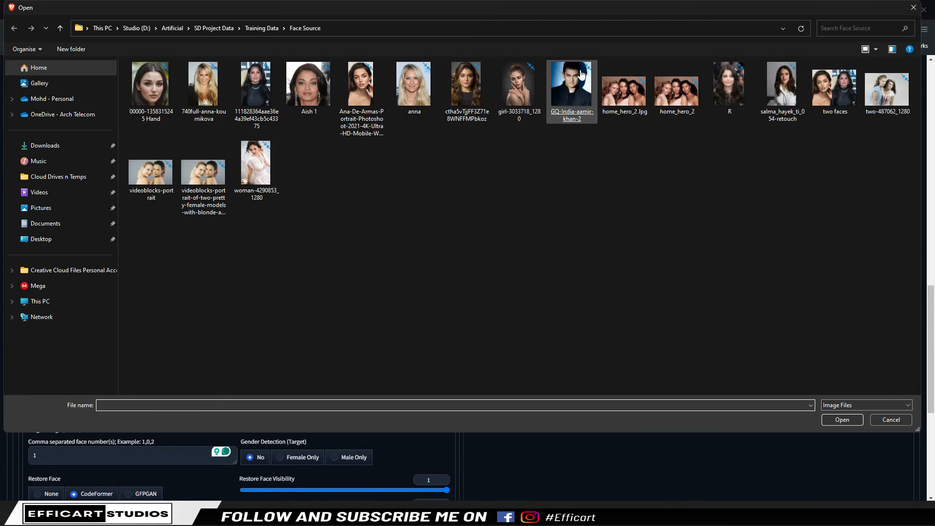
double_click(568, 88)
scroll(239, 319, up, 9)
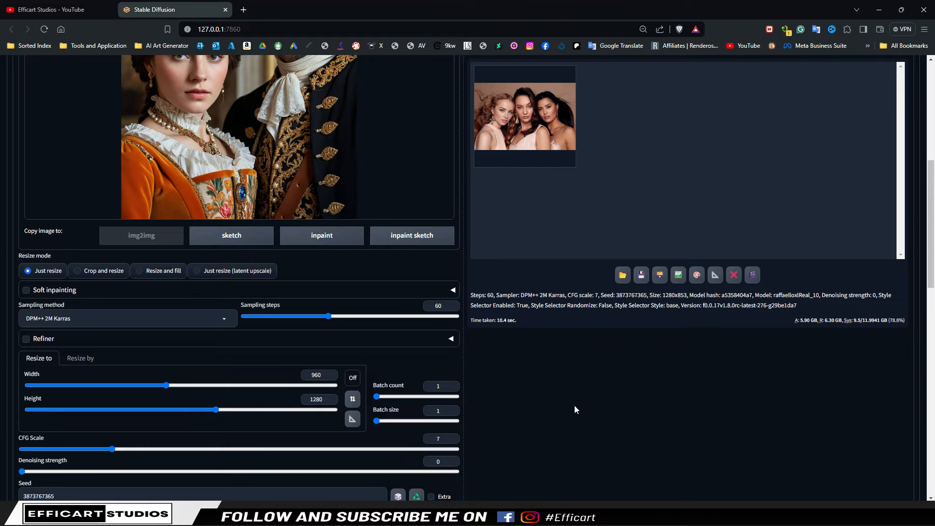
scroll(554, 410, up, 5)
scroll(709, 328, up, 2)
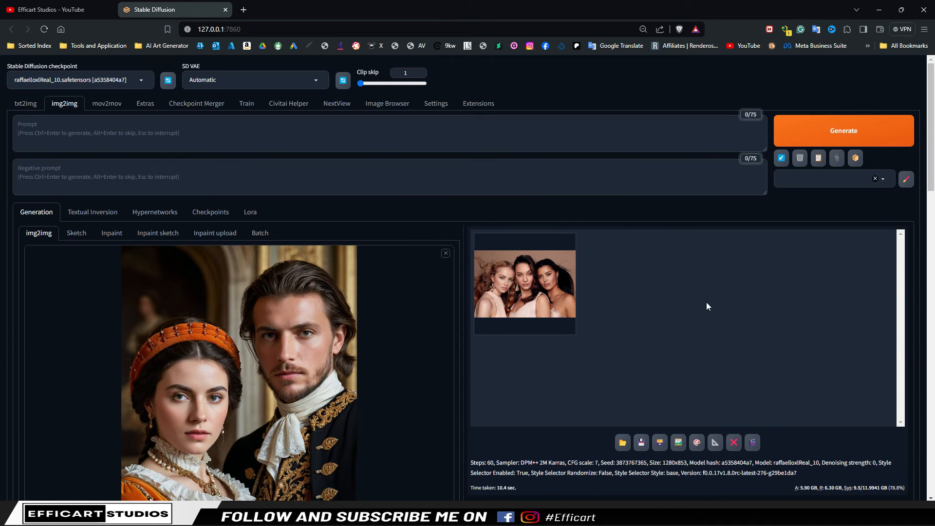
Set gender detection to Male Only for both the source and target images, and generate the face swap of the couple's portrait.
scroll(398, 413, down, 11)
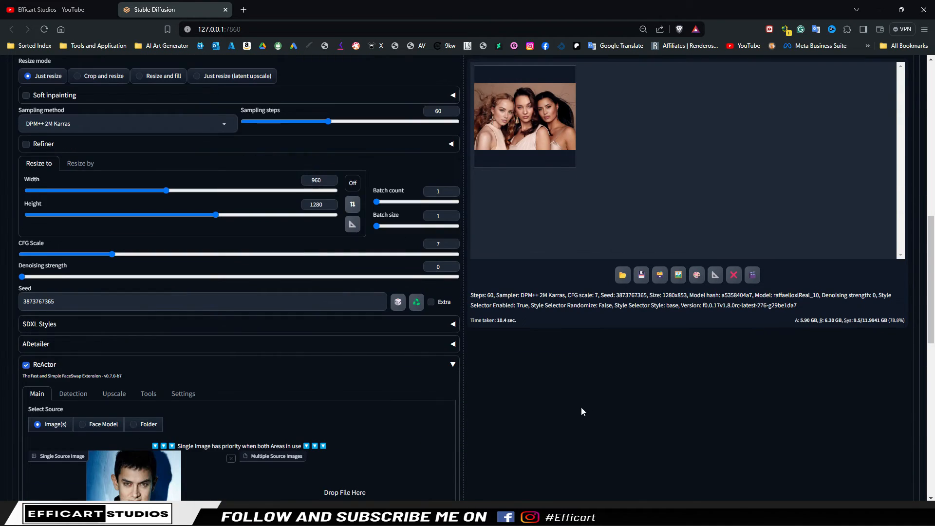
scroll(582, 411, down, 8)
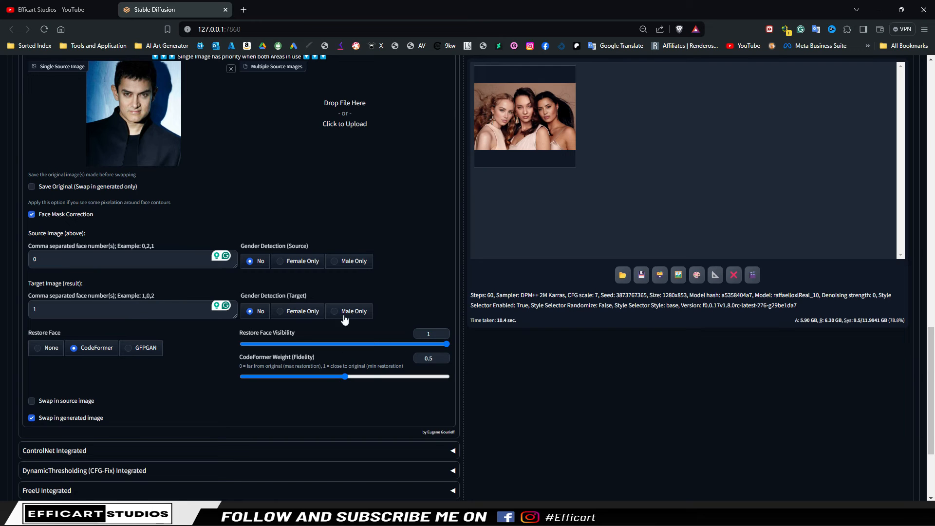
click(335, 262)
click(335, 314)
scroll(579, 370, up, 16)
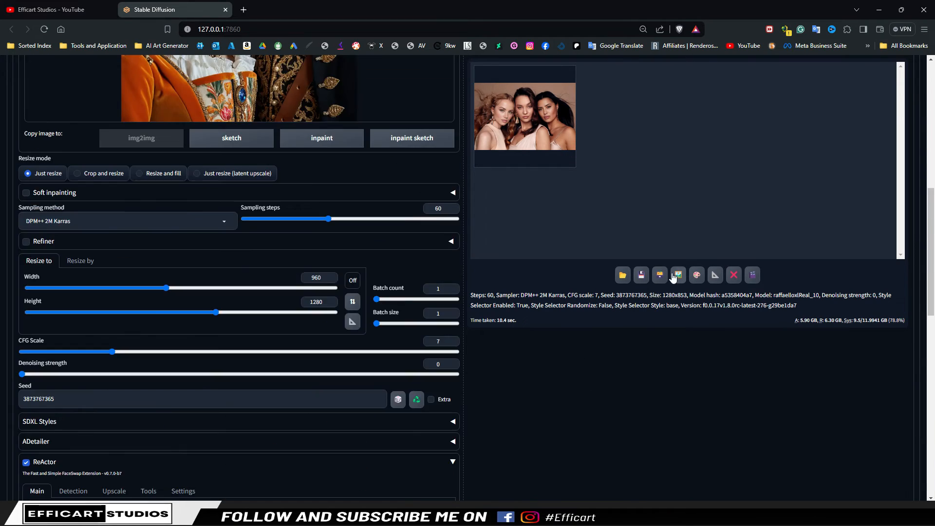
scroll(765, 290, up, 4)
click(855, 139)
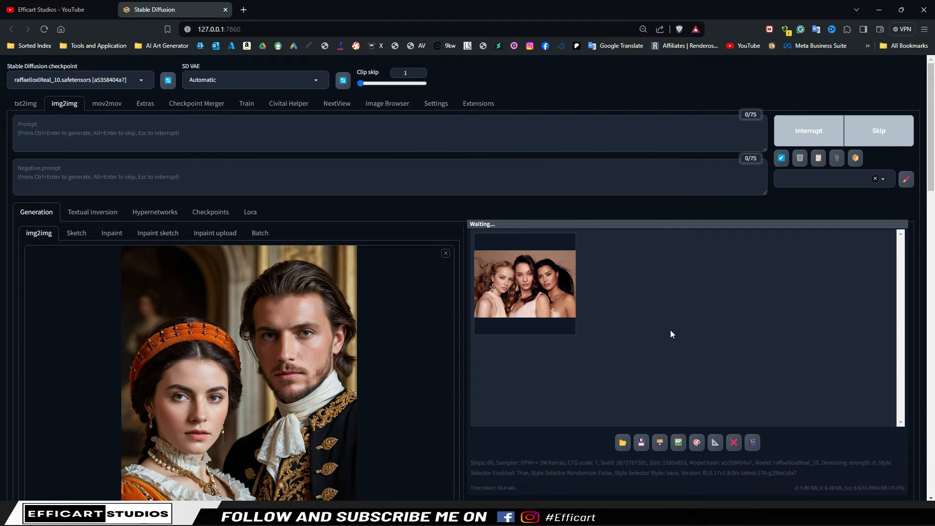
Examine the man's swapped face in the generated couple's portrait at full size, and close the enlarged view.
scroll(403, 306, down, 2)
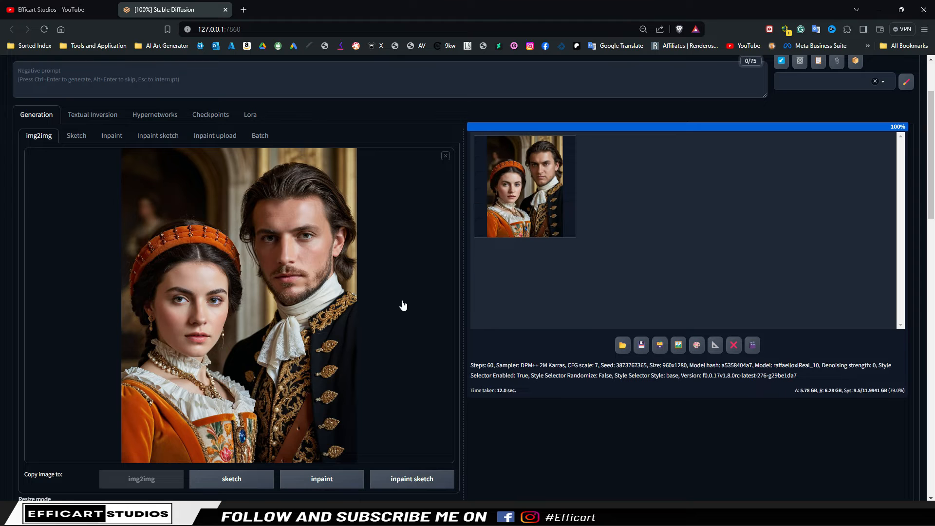
click(544, 188)
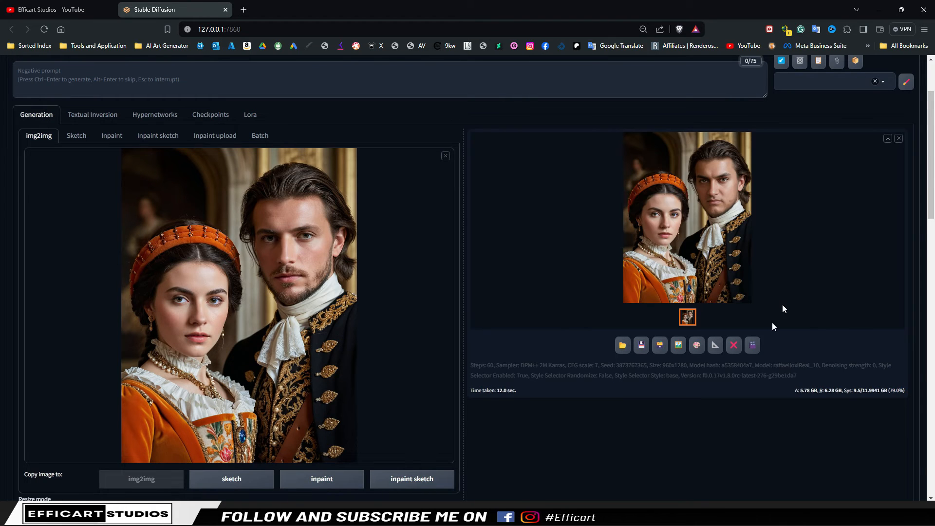
click(686, 219)
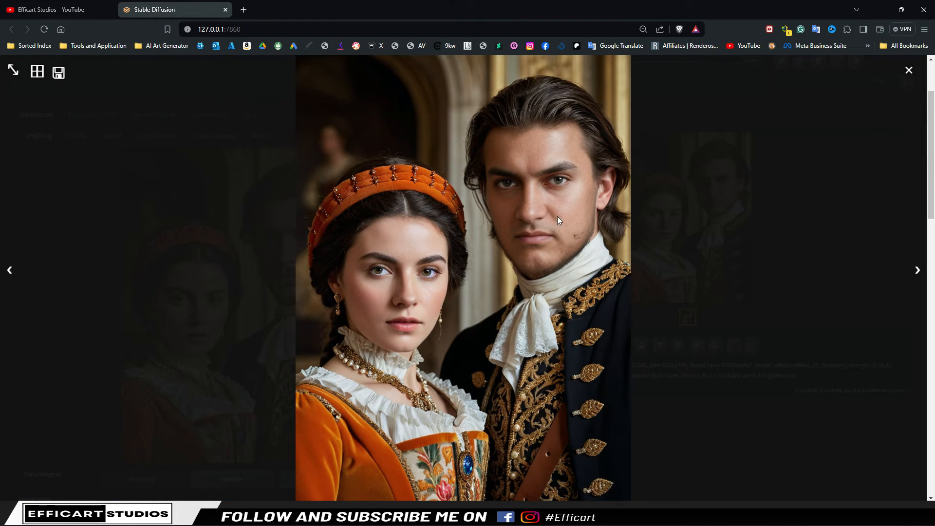
click(908, 71)
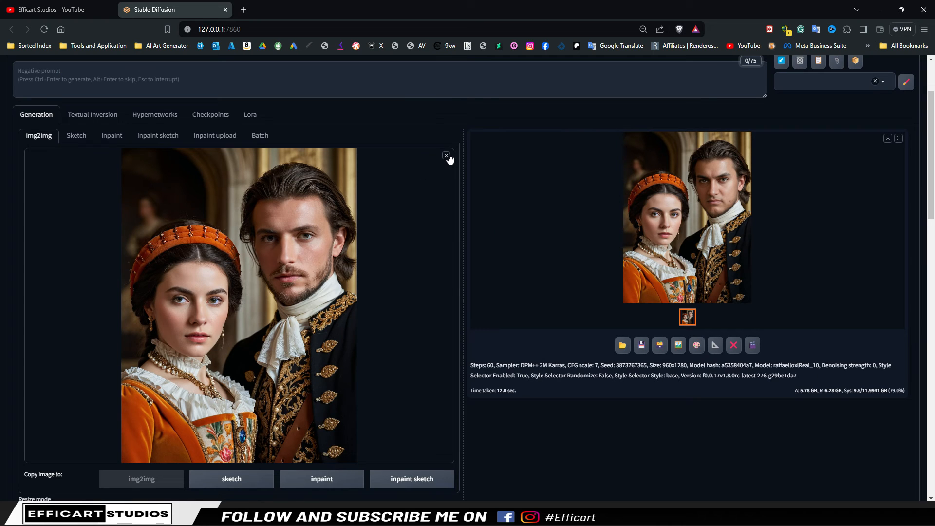
Replace the man's picture in ReActor's single source image with the woman's picture ctha5vTjjFF3Z71e8WNFFMPbkoz from the Face Source folder.
scroll(390, 269, down, 7)
scroll(142, 383, down, 7)
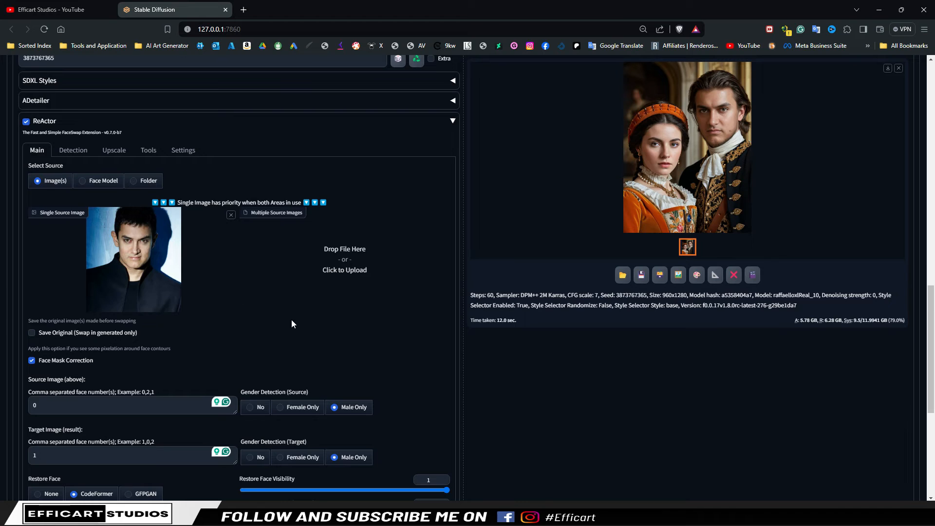
scroll(291, 320, down, 2)
click(231, 118)
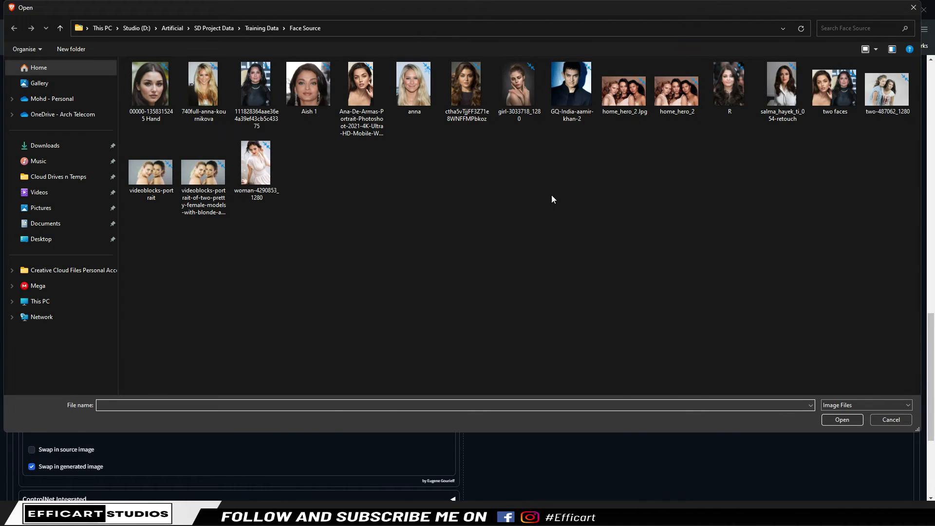
double_click(466, 86)
scroll(150, 388, up, 2)
scroll(156, 341, down, 3)
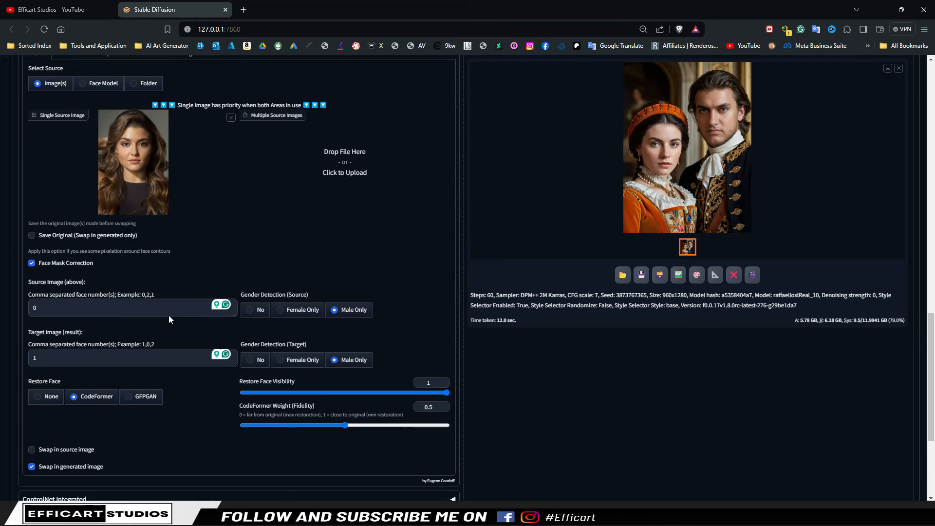
Set ReActor's target face number to 0 and both gender detections to Female Only, and generate the face swap of the couple's portrait.
click(44, 316)
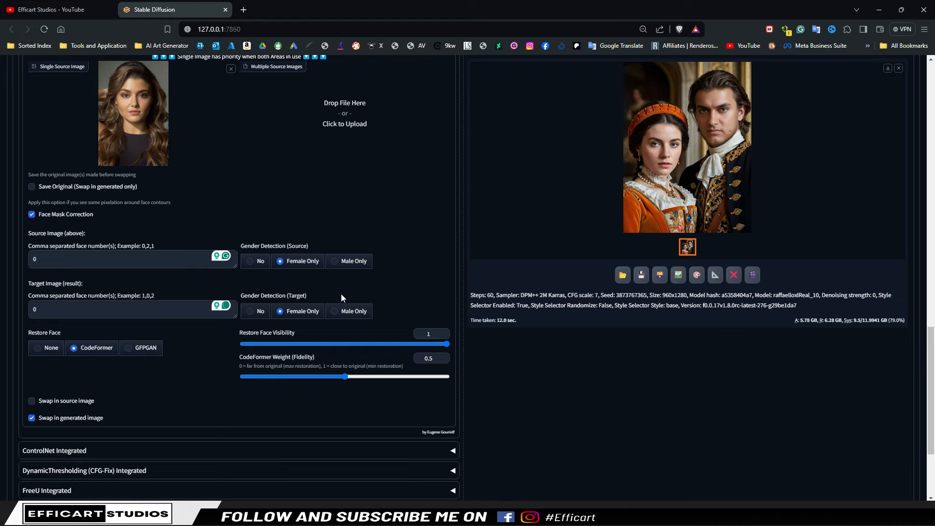
scroll(405, 293, up, 2)
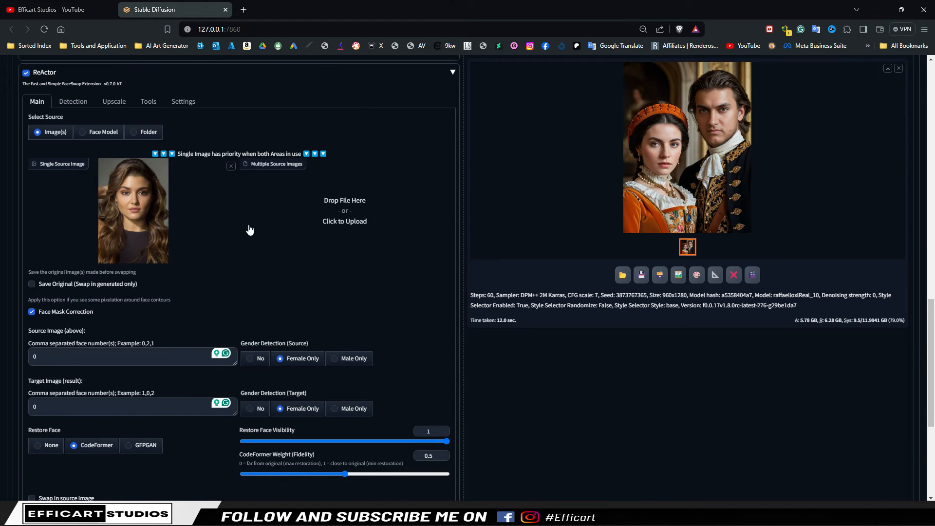
scroll(330, 268, up, 2)
scroll(411, 282, down, 3)
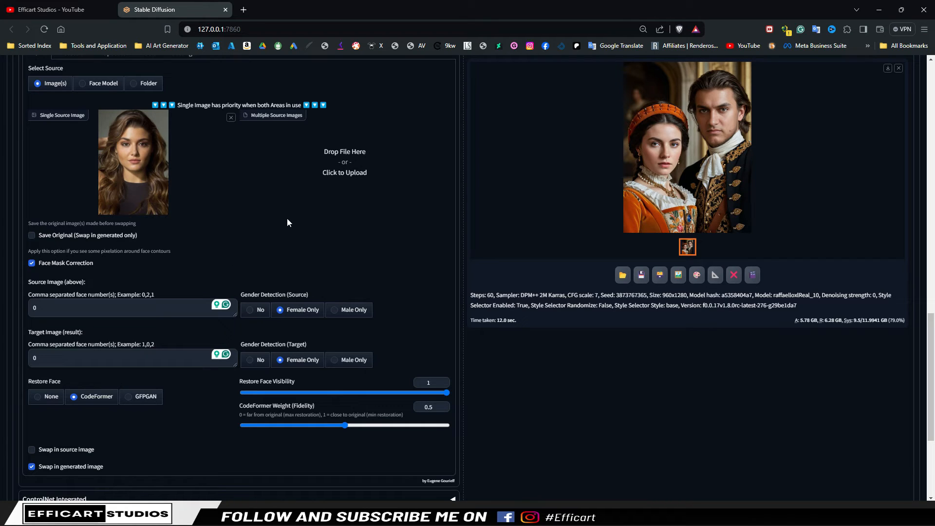
scroll(630, 244, up, 15)
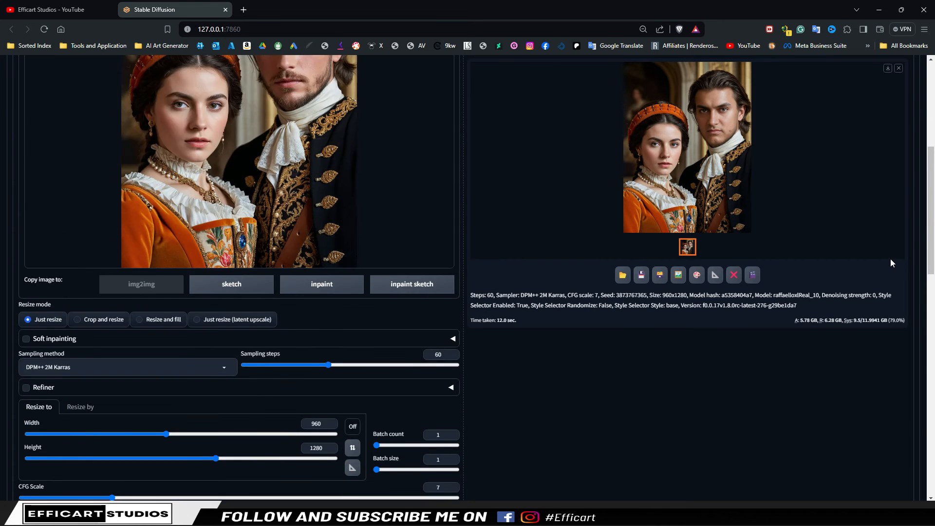
scroll(890, 259, up, 3)
click(835, 129)
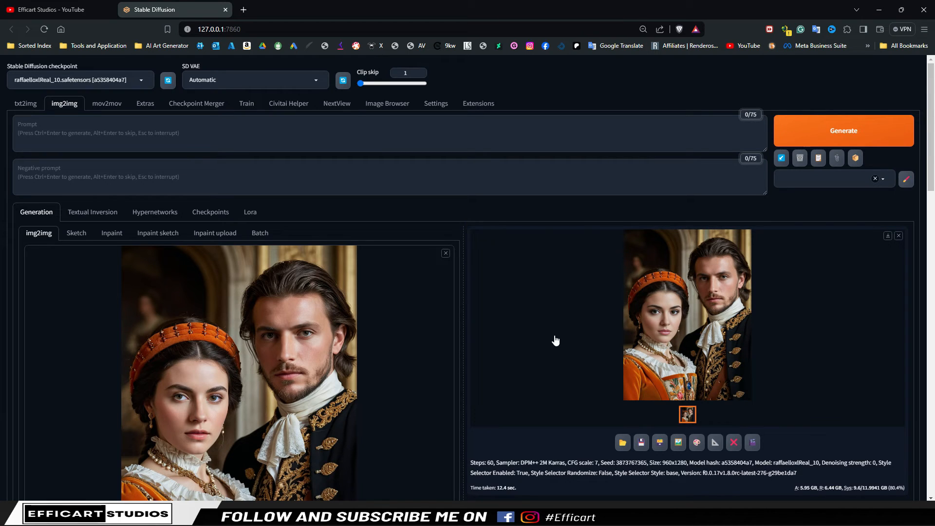
Inspect the woman's swapped face in the new couple's portrait at full size, and close the enlarged view.
scroll(820, 324, down, 1)
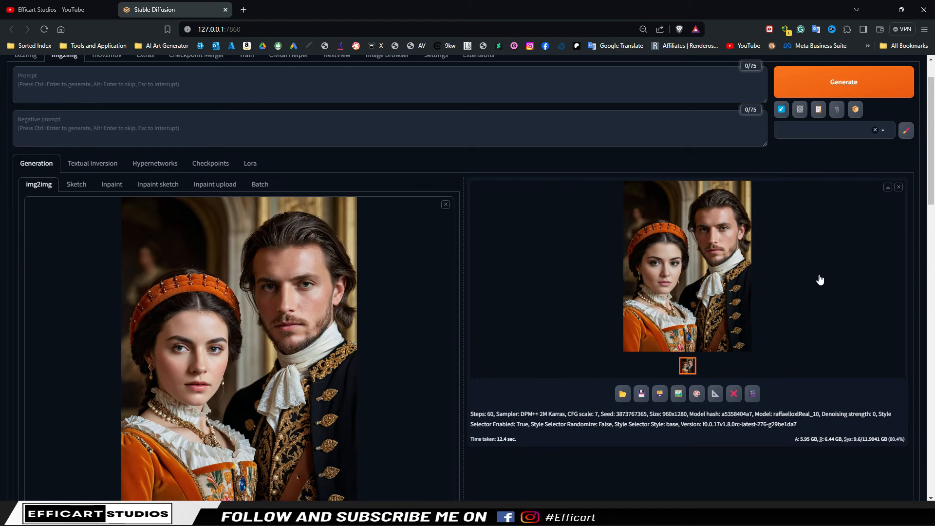
click(677, 265)
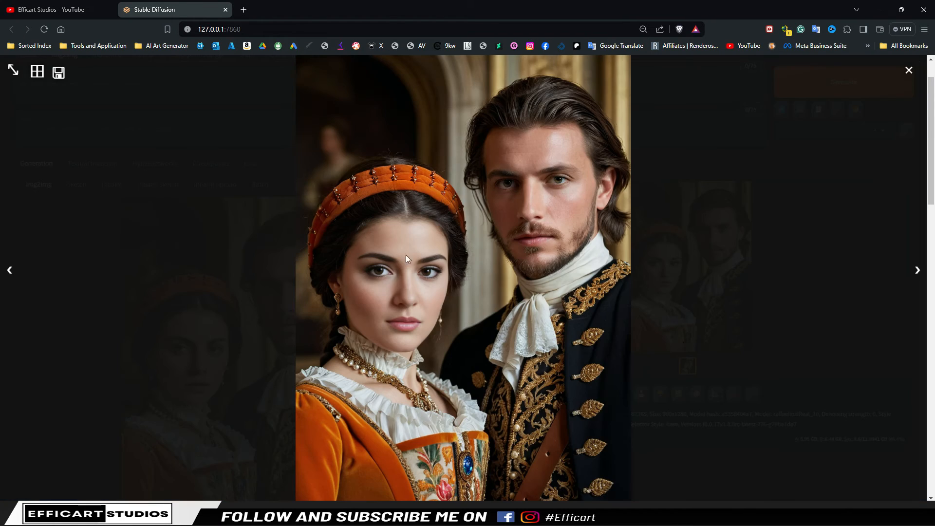
click(909, 72)
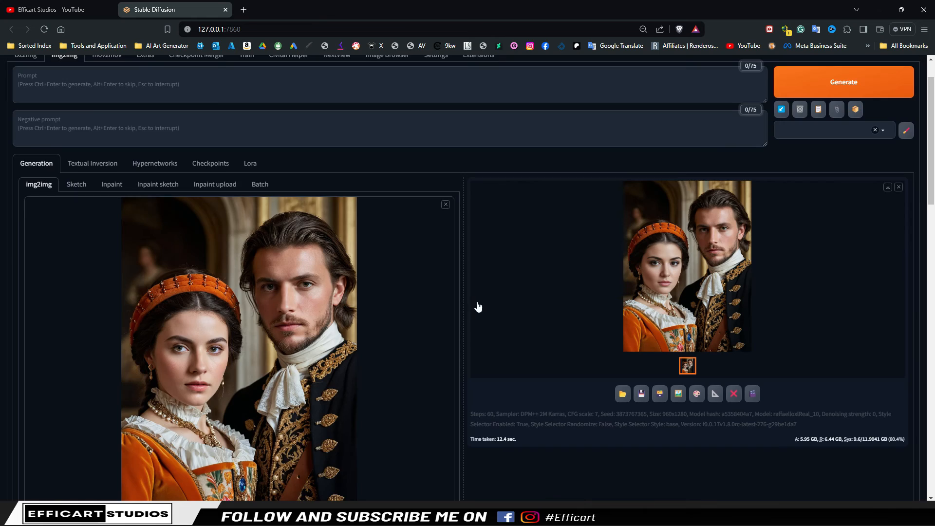
In txt2img, open ReActor's face model tools, look over the Blend options and return to the Single mode.
scroll(325, 384, down, 4)
scroll(323, 380, down, 4)
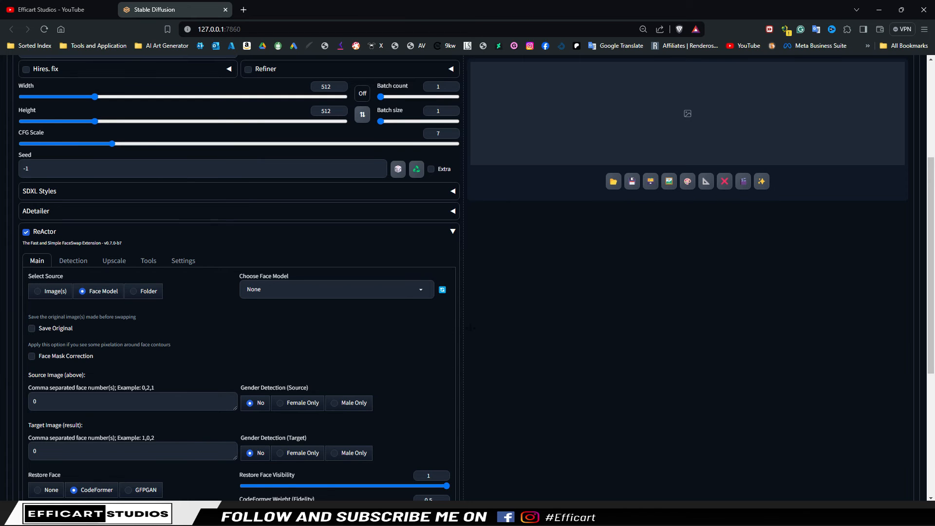
scroll(398, 275, up, 5)
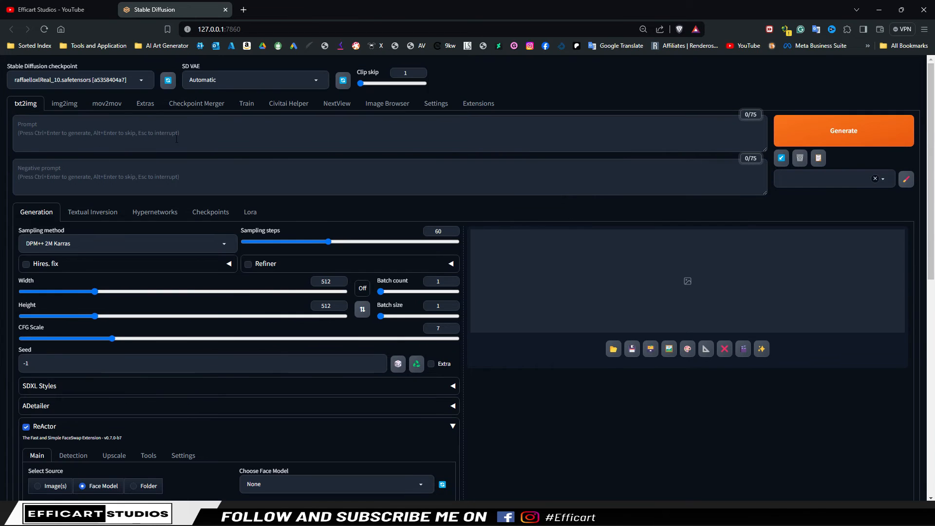
scroll(197, 295, down, 5)
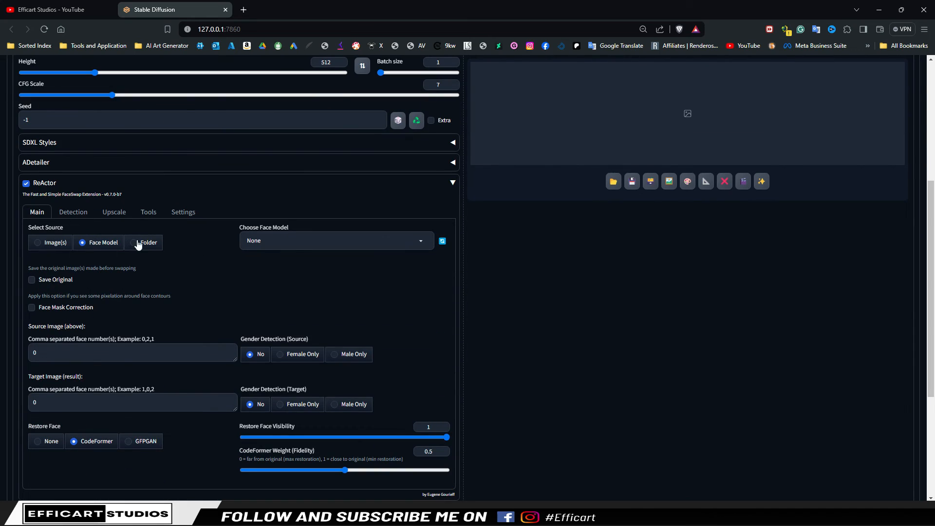
click(149, 214)
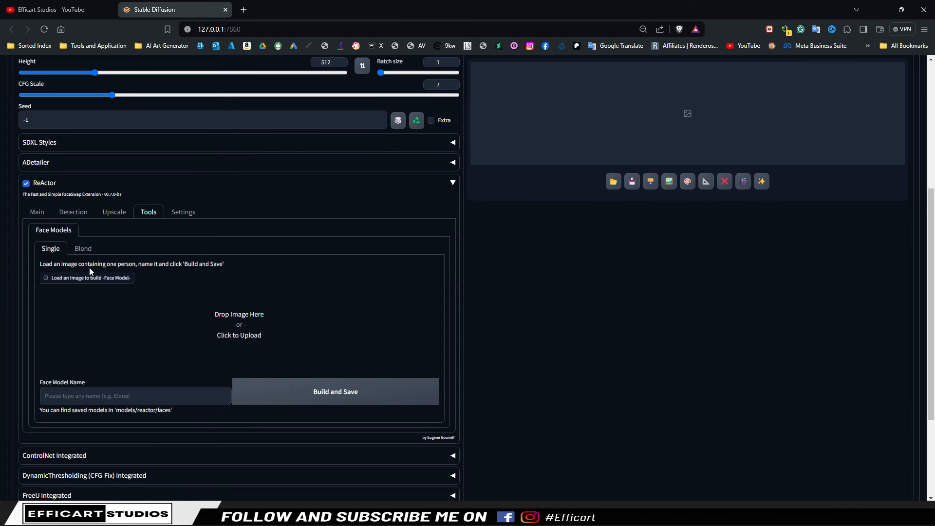
click(83, 253)
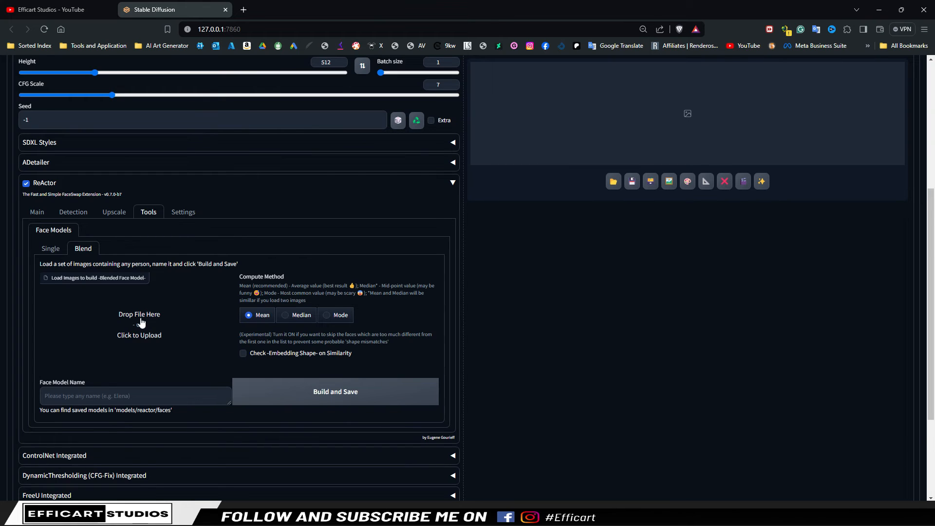
click(53, 248)
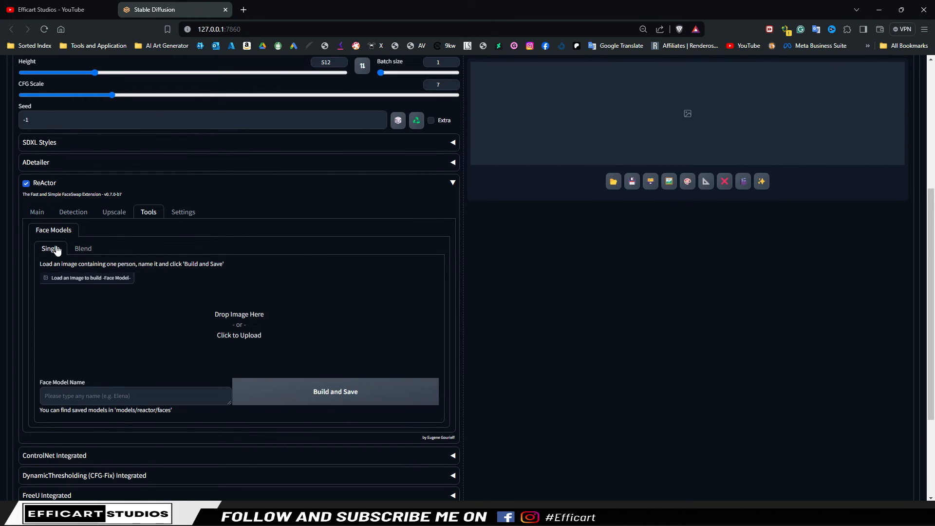
Load the picture salma_hayek_ti_054-retouch from the Face Source folder, then build and save it as a face model named Salma.
click(238, 336)
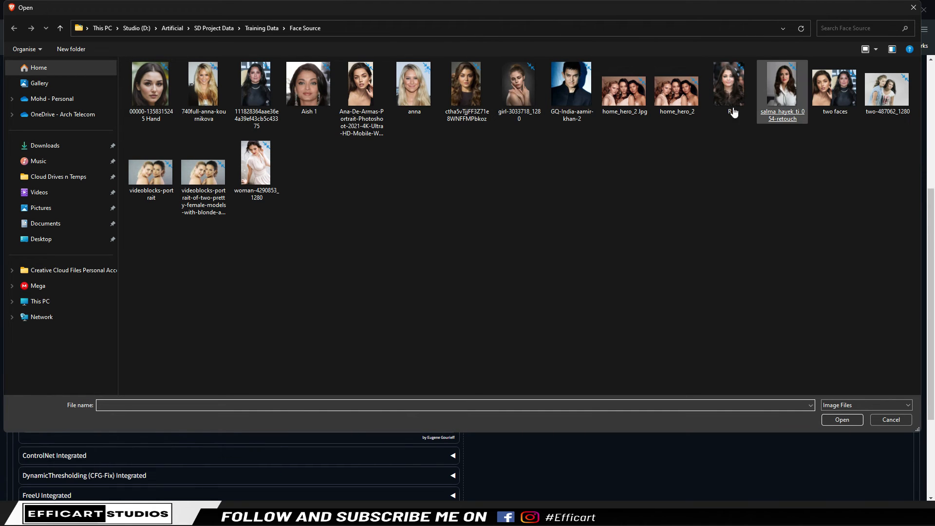
double_click(783, 97)
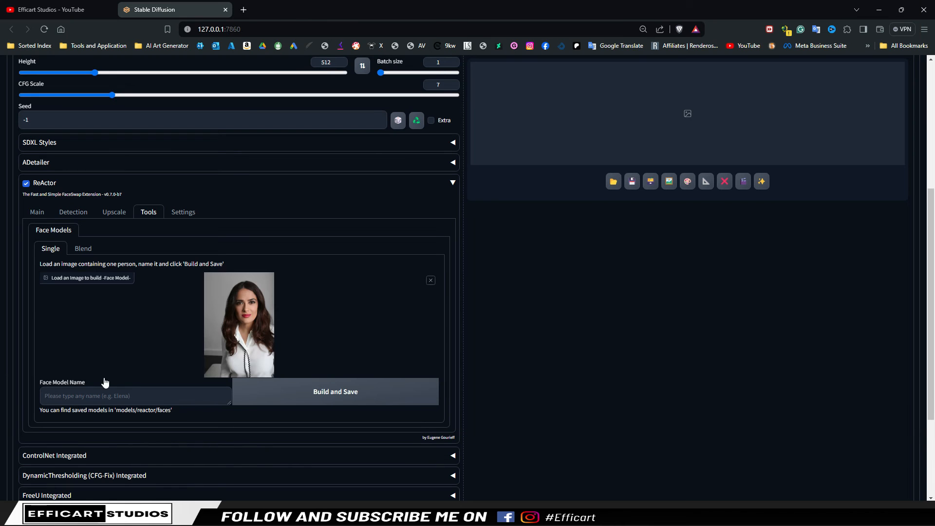
click(128, 392)
text(Salma)
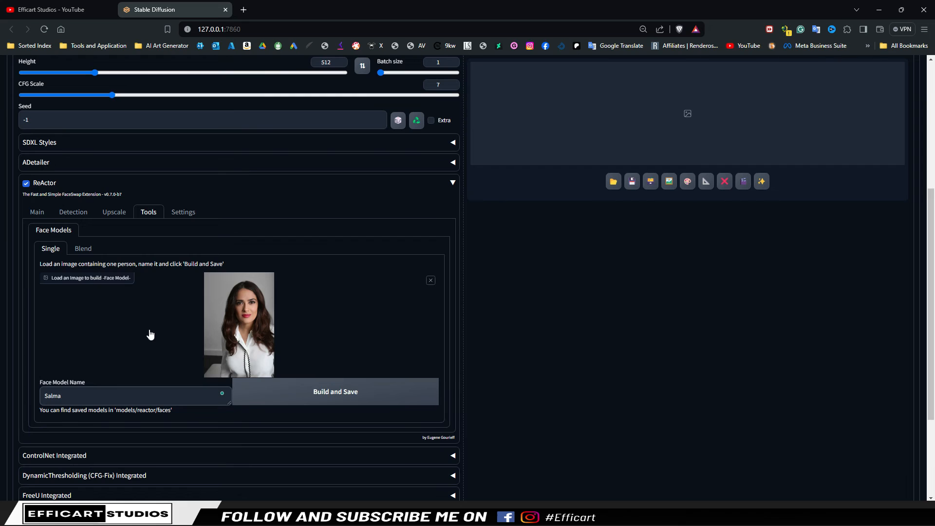
click(376, 397)
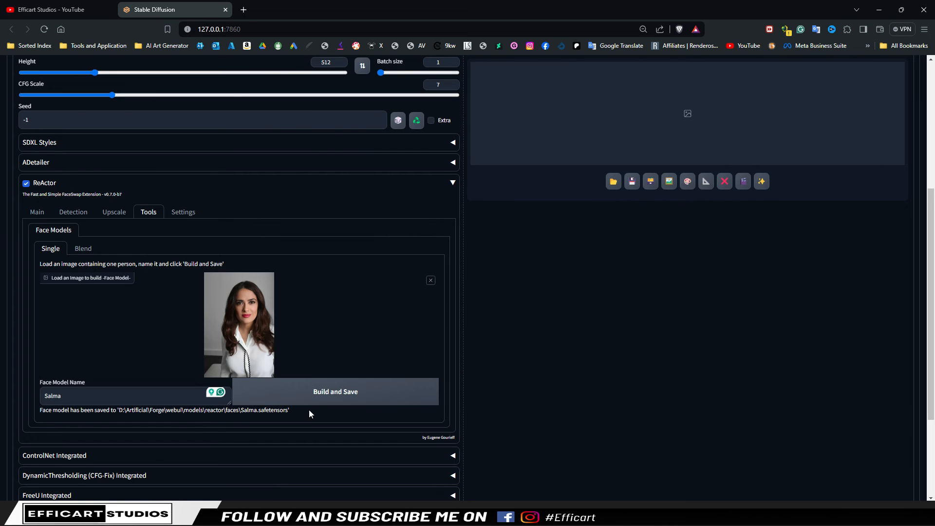
Refresh ReActor's list of face models and choose Salma.safetensors as the source face model.
click(38, 214)
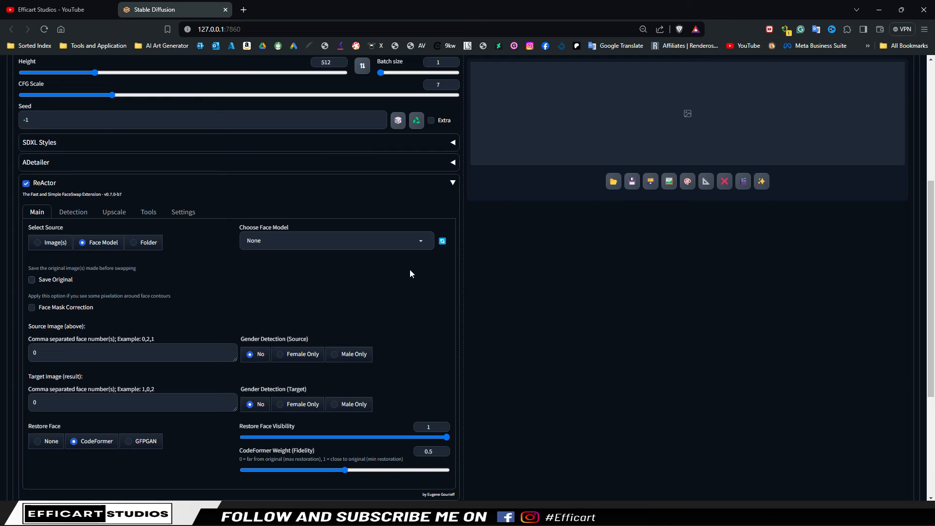
click(443, 243)
click(378, 248)
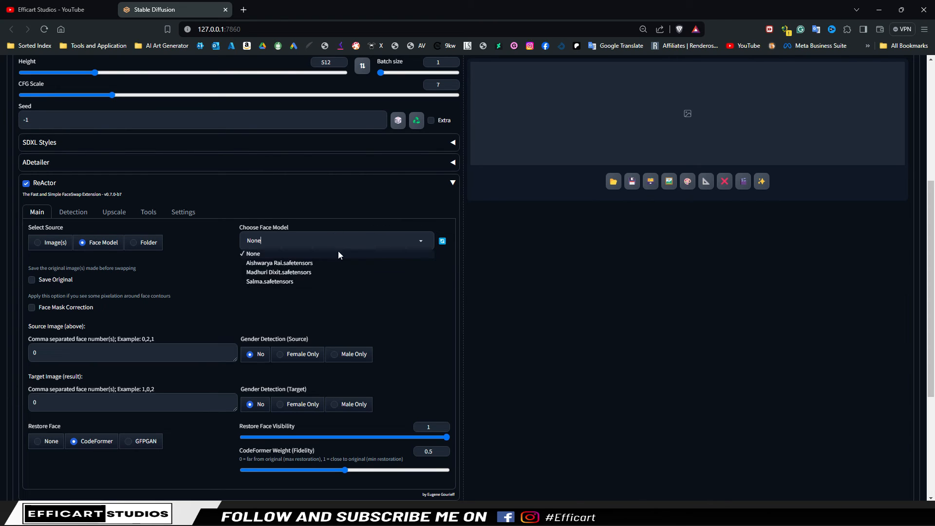
click(288, 282)
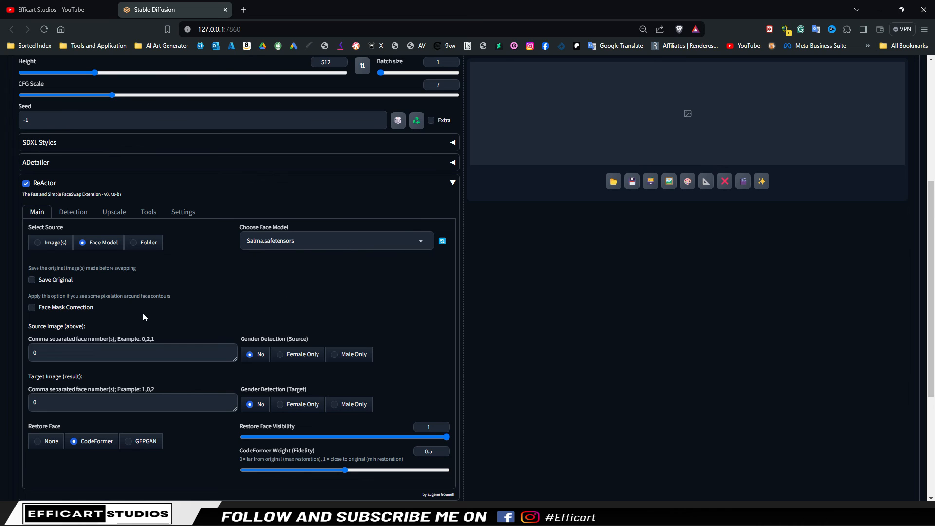
Fill in the wedding-dress woman prompt and the negative prompt, with Hires. fix using 4x-UltraSharp, upscale 2, and size 512 x 680.
scroll(142, 314, up, 5)
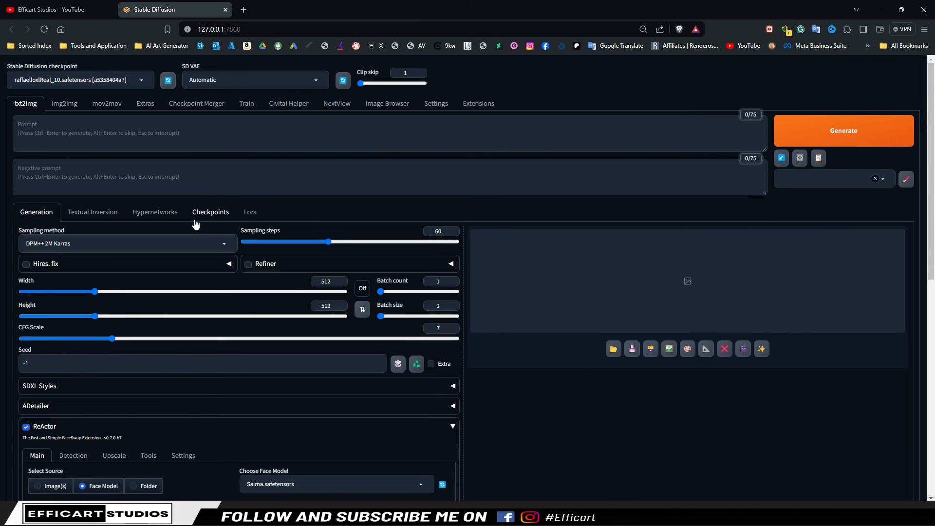
mouse_move(510, 516)
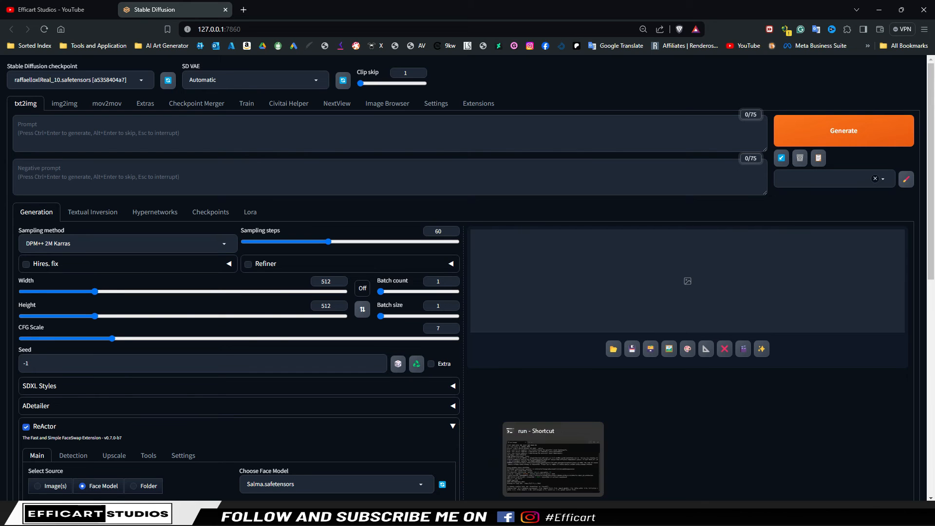
click(489, 517)
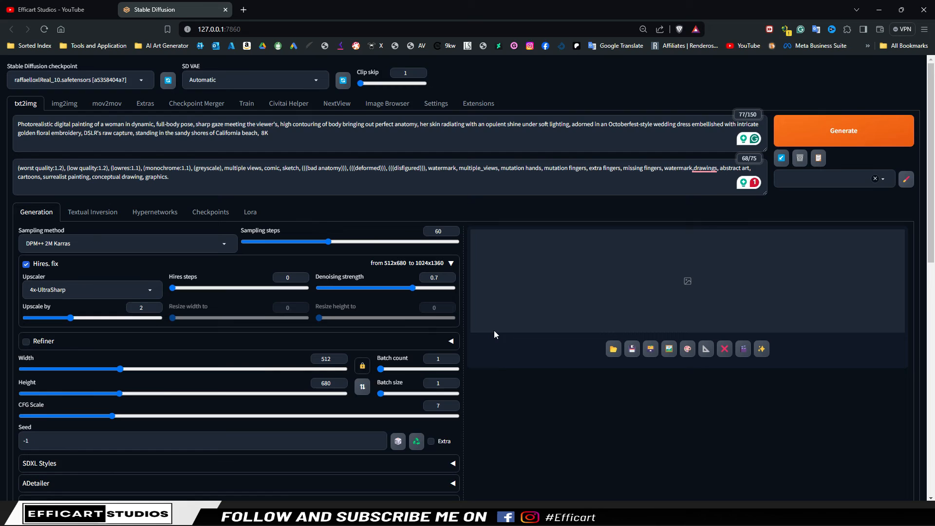
Review the txt2img generation settings and the ReActor face model options before generating.
scroll(494, 332, down, 4)
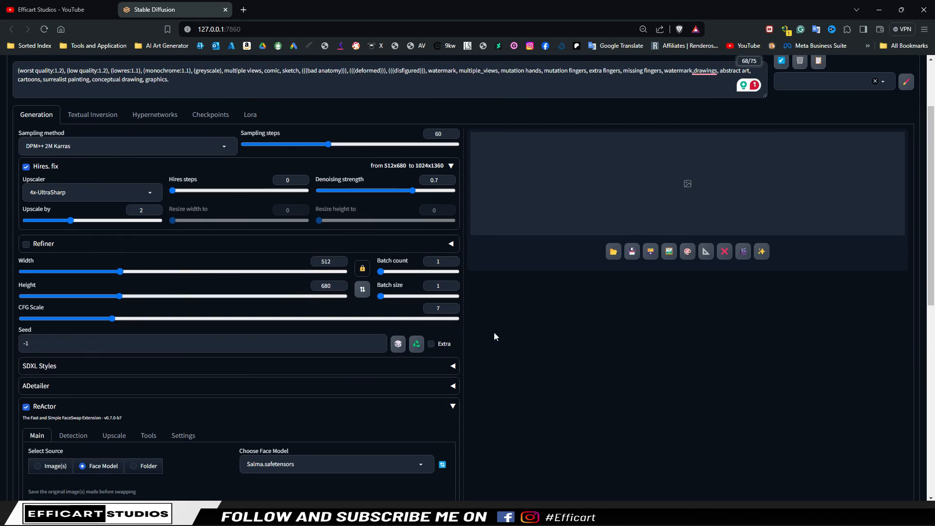
scroll(496, 332, up, 1)
scroll(208, 361, down, 3)
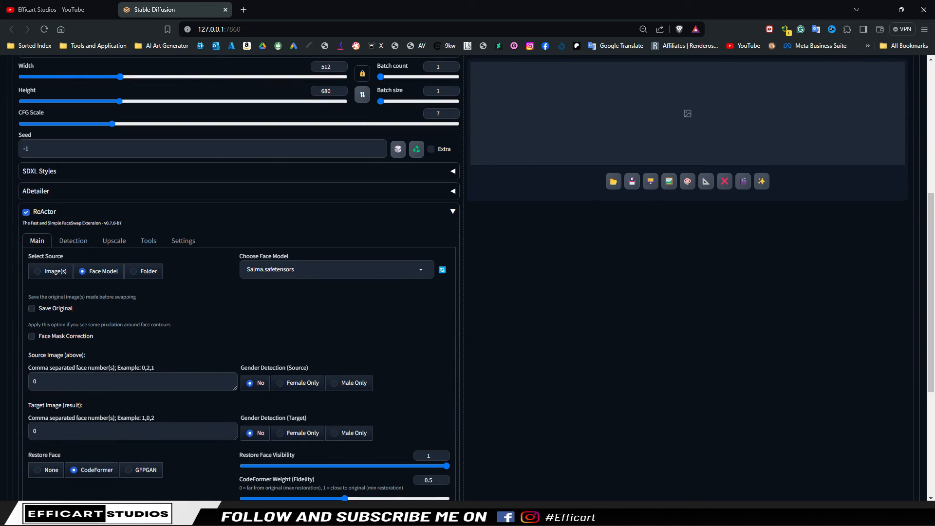
scroll(618, 360, up, 6)
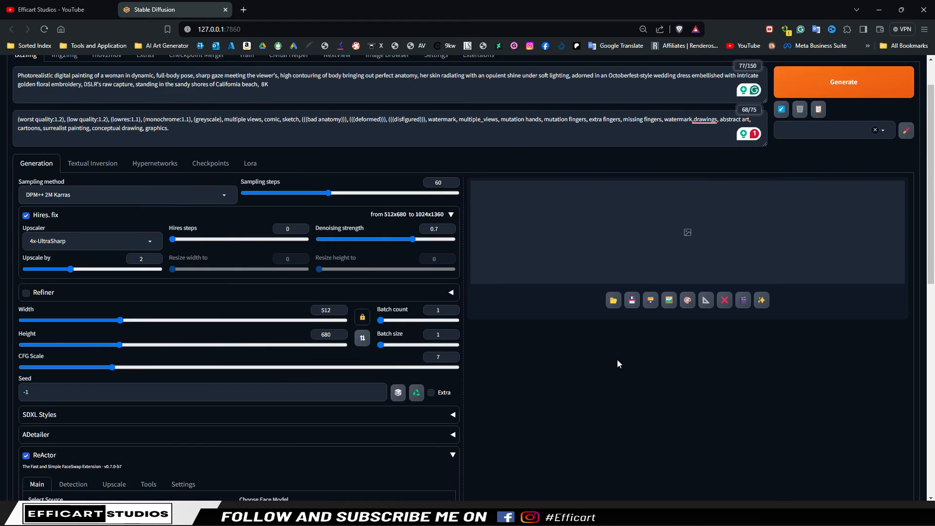
scroll(487, 380, down, 5)
scroll(535, 366, up, 5)
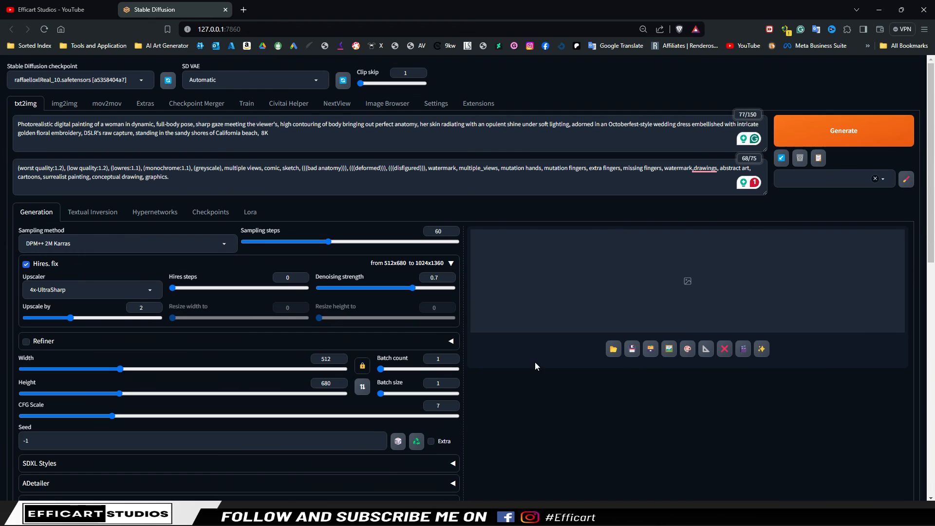
Generate the wedding-dress woman image with the Salma face model applied and inspect the result at full size.
click(860, 132)
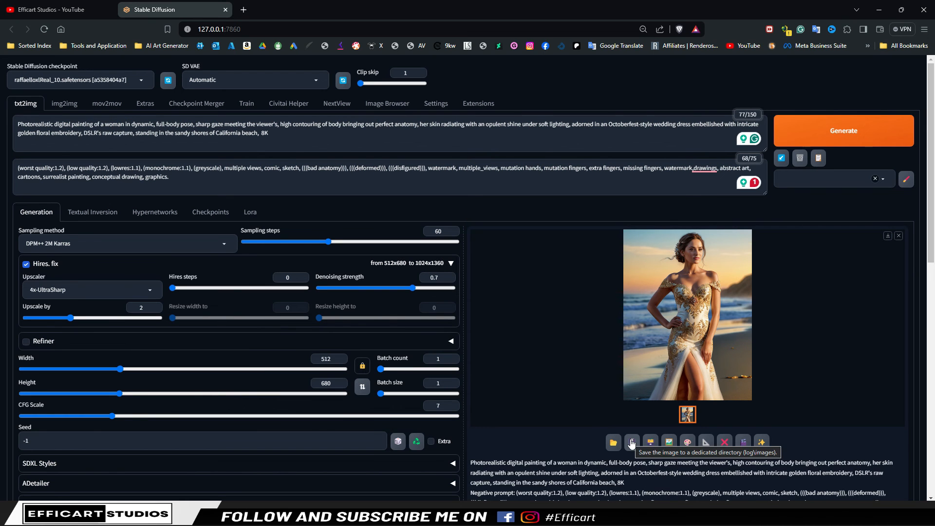
click(694, 292)
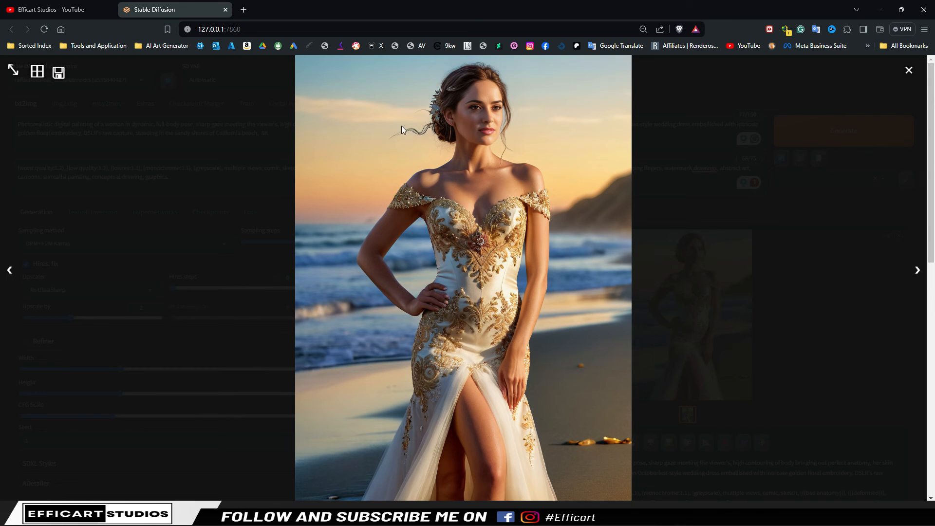
click(908, 71)
Check ReActor's execution provider settings and clear the source picture from the single face model builder.
scroll(205, 297, down, 5)
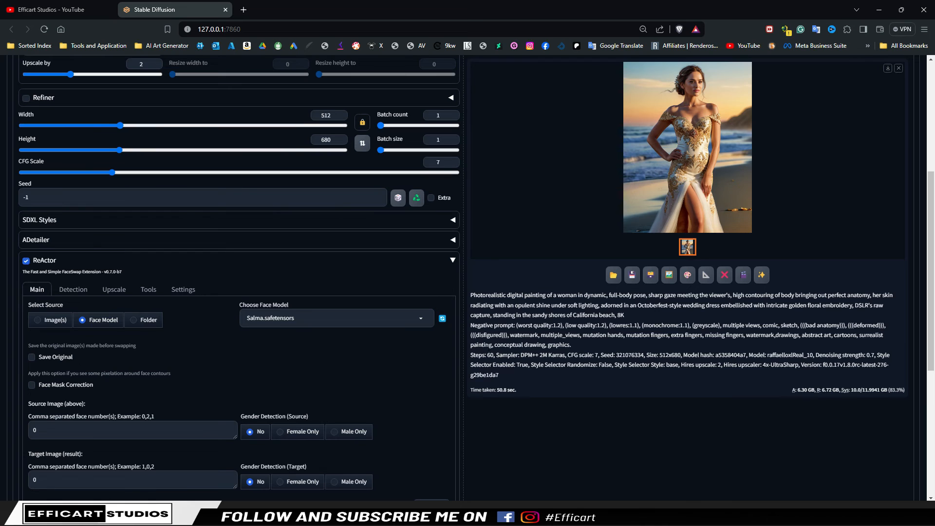
click(181, 292)
scroll(211, 400, down, 2)
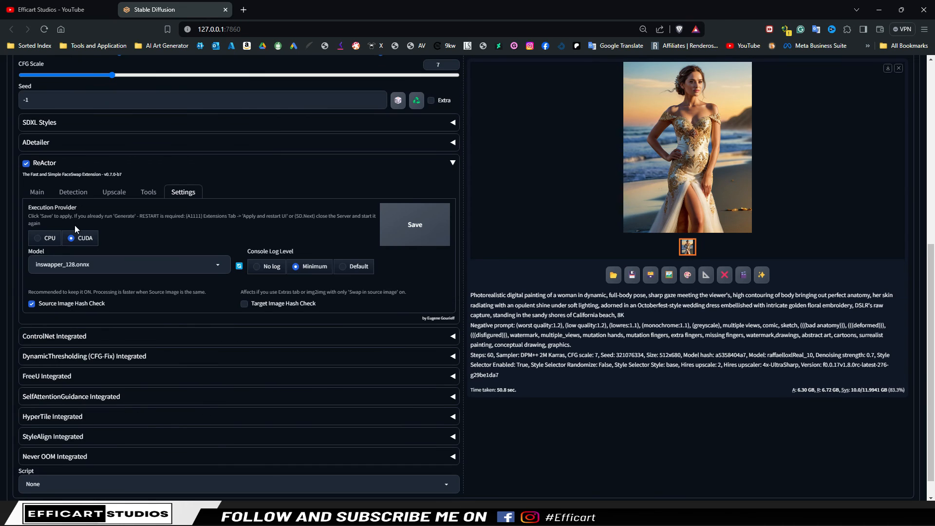
click(148, 192)
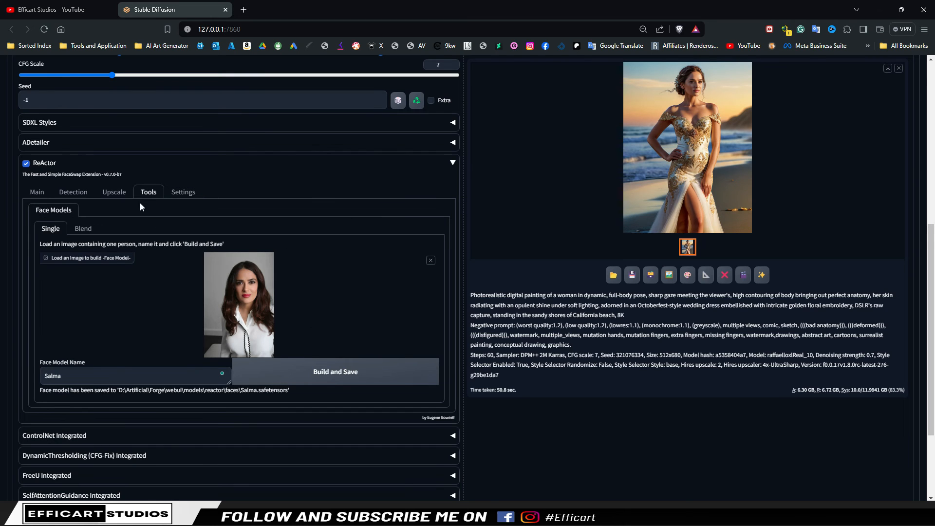
click(182, 194)
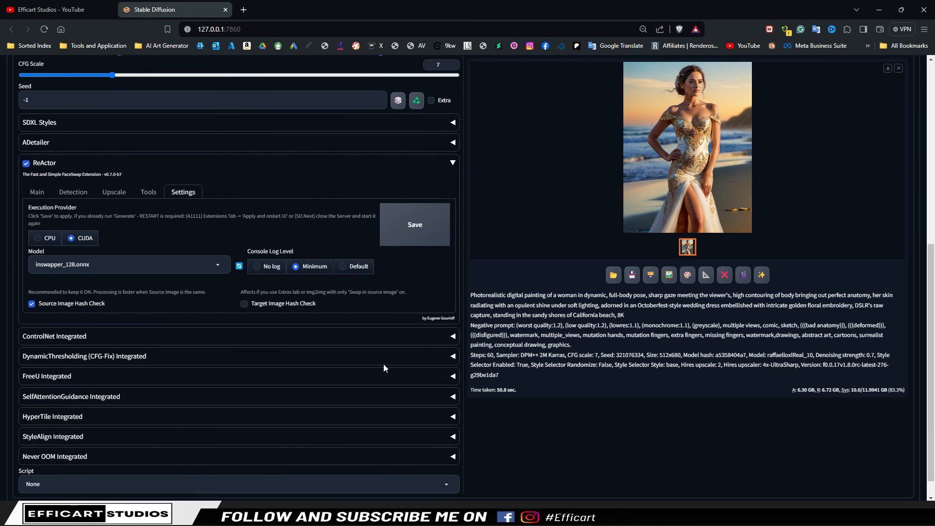
click(149, 193)
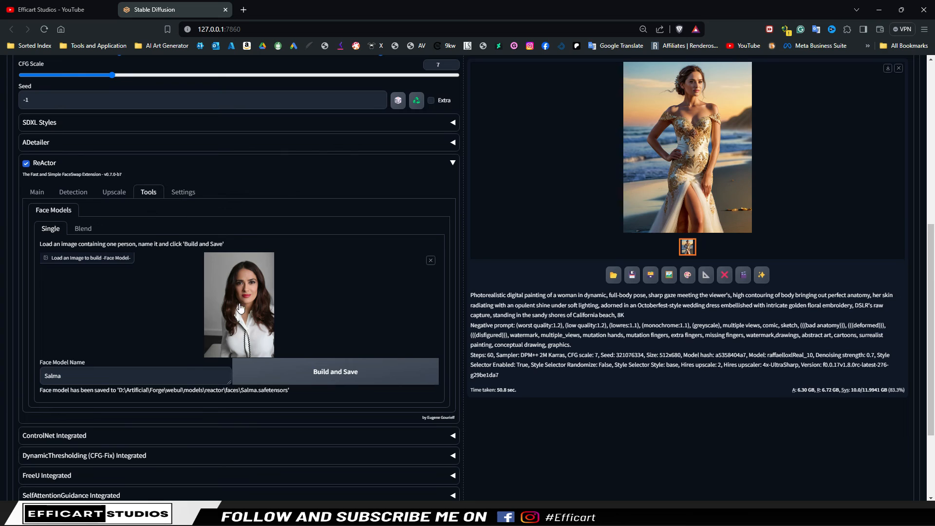
click(431, 260)
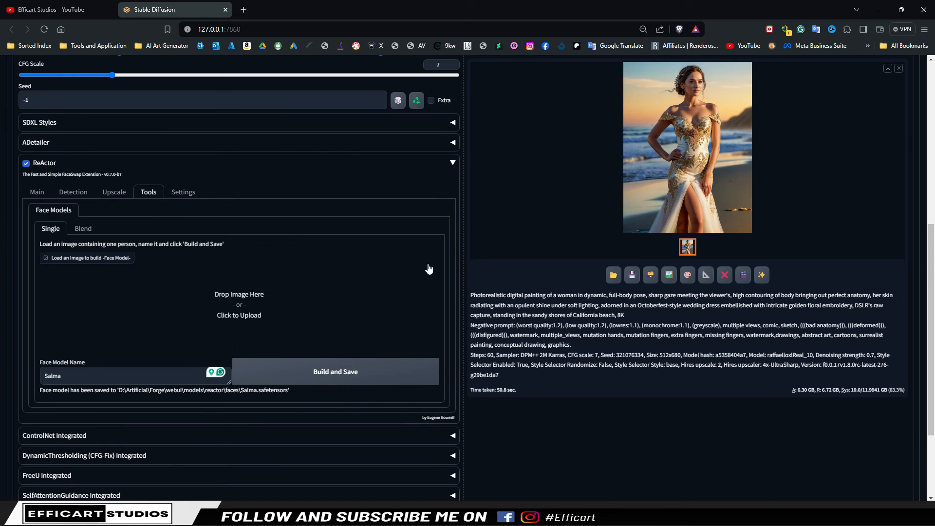
Examine the blended face model options, the Face Source pictures available for blending, and ReActor's CPU/CUDA execution settings.
click(83, 229)
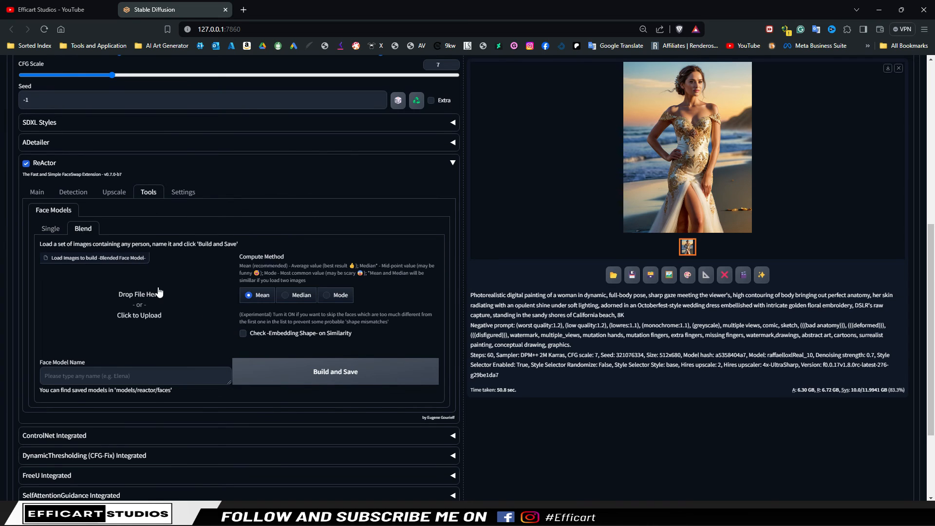
click(143, 308)
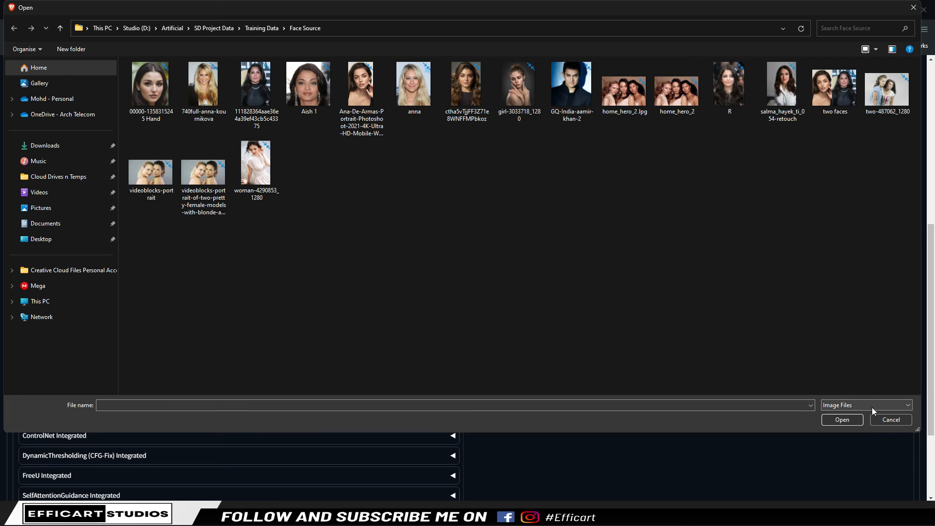
click(889, 420)
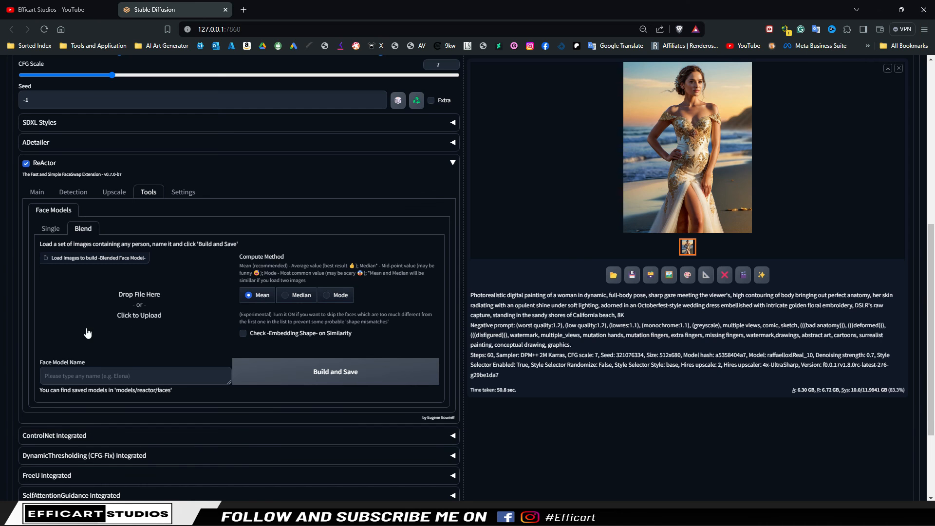
click(179, 194)
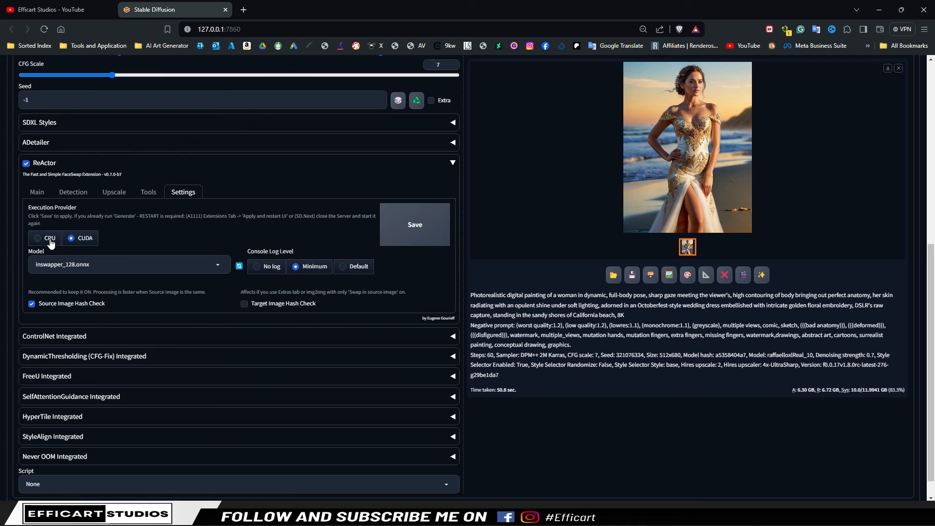
click(38, 193)
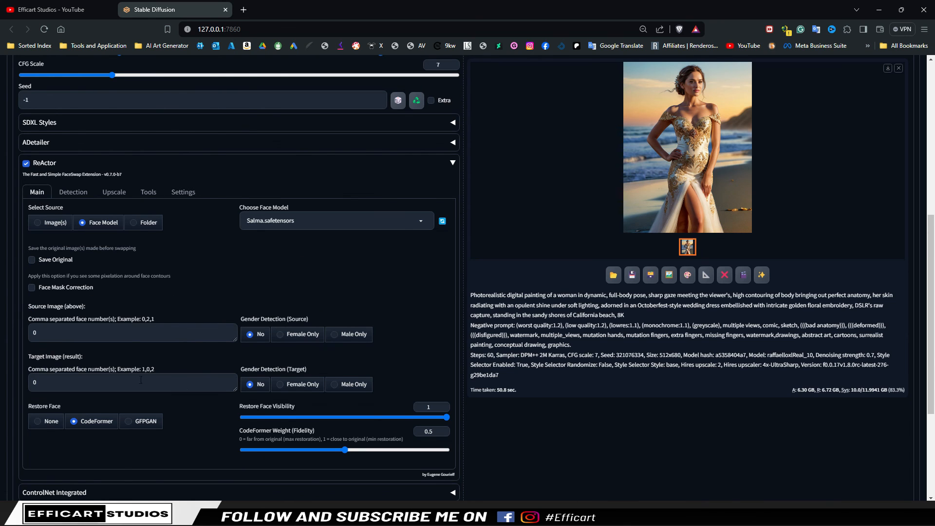
scroll(225, 290, up, 7)
scroll(253, 415, down, 6)
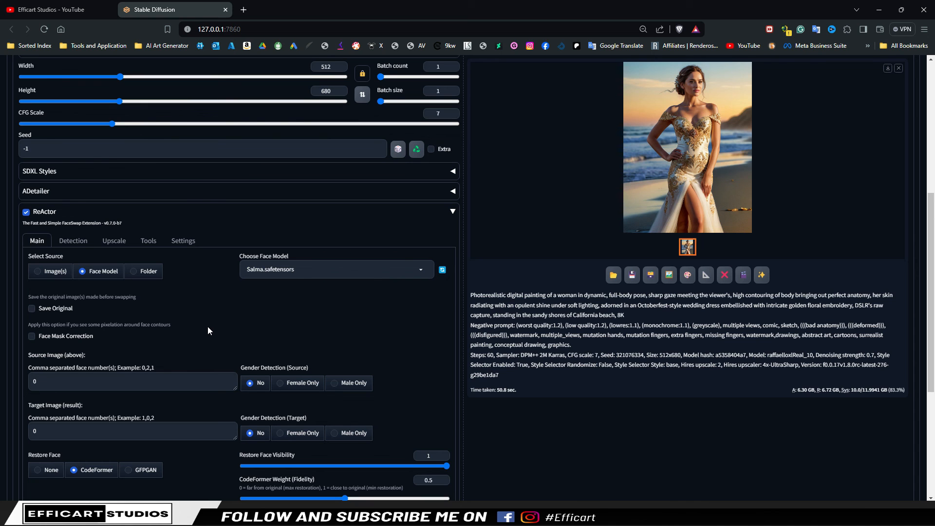
scroll(477, 281, up, 6)
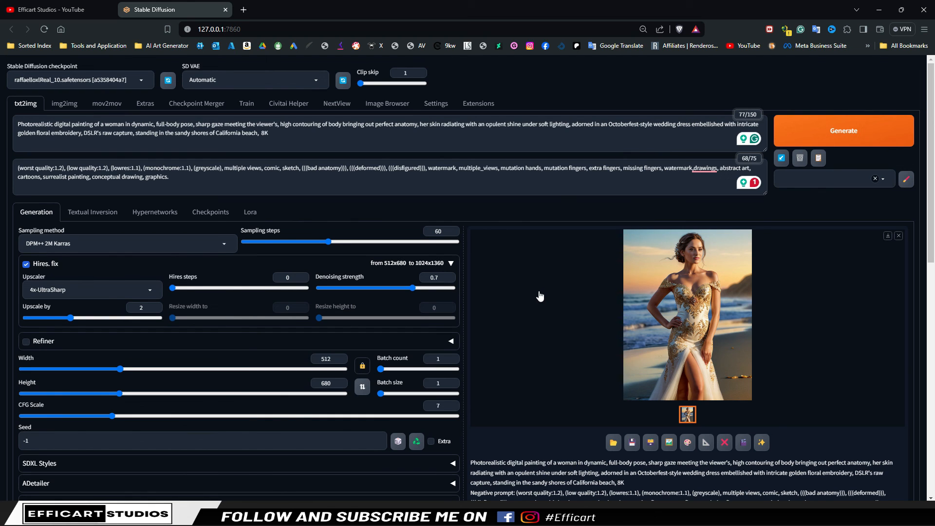
scroll(540, 296, down, 2)
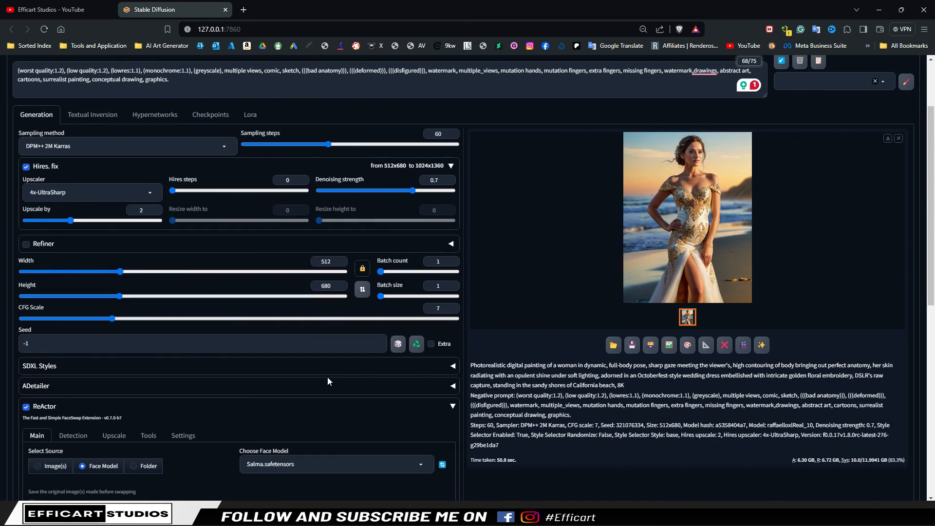
scroll(327, 377, up, 2)
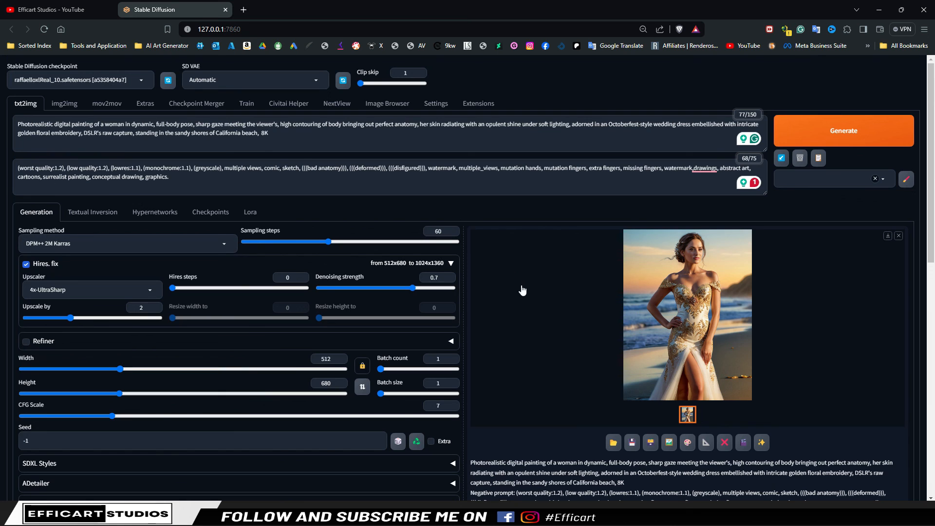
scroll(526, 289, down, 4)
scroll(609, 414, down, 1)
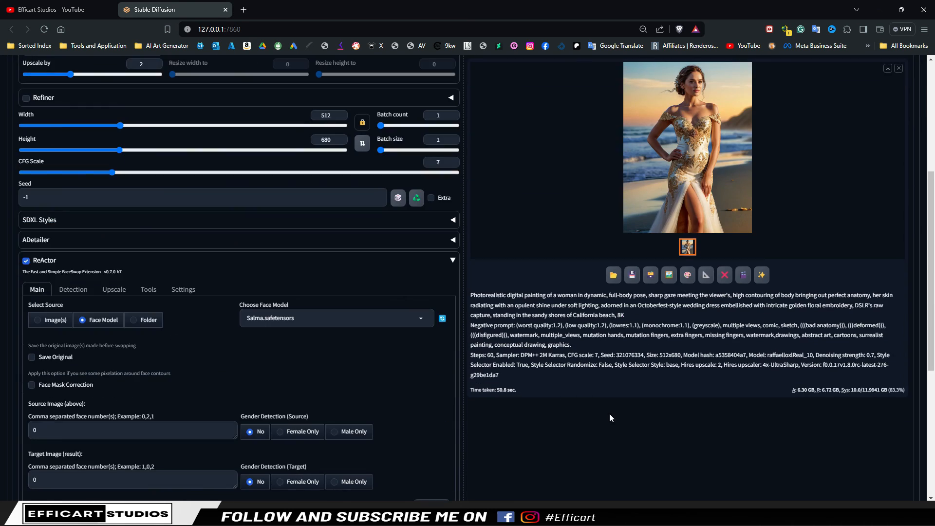
scroll(609, 413, up, 5)
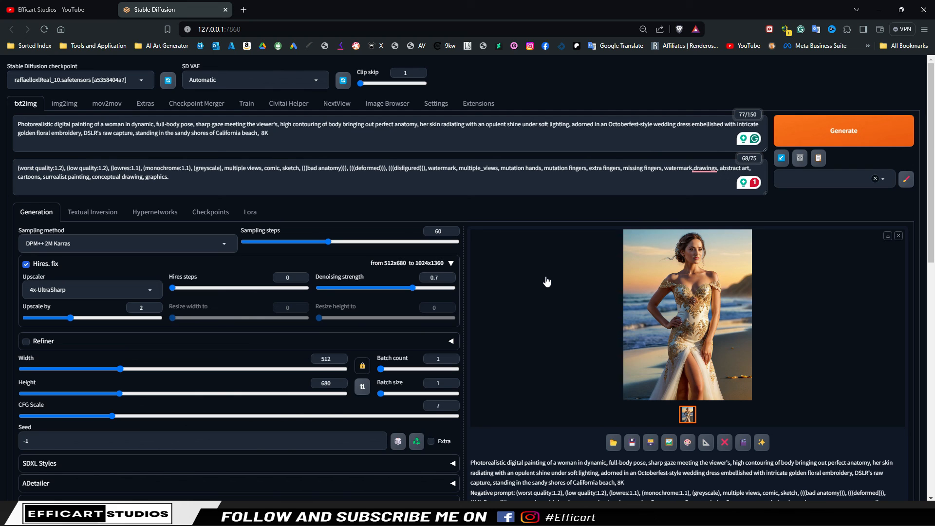
scroll(536, 282, down, 3)
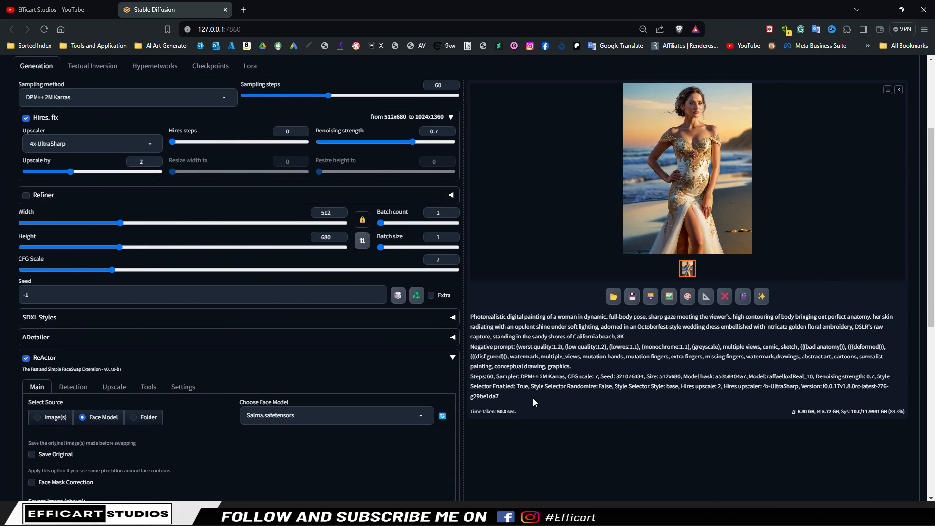
scroll(533, 398, down, 2)
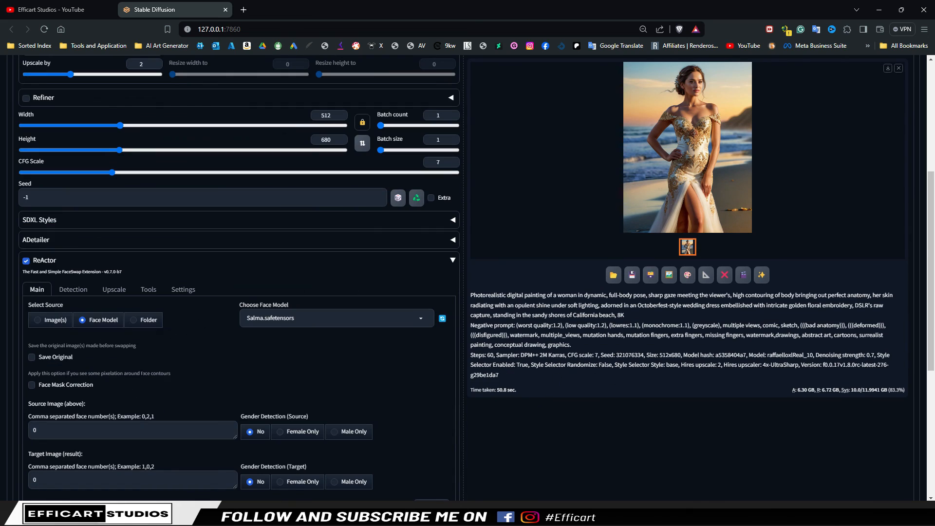
scroll(659, 384, down, 3)
scroll(604, 218, up, 8)
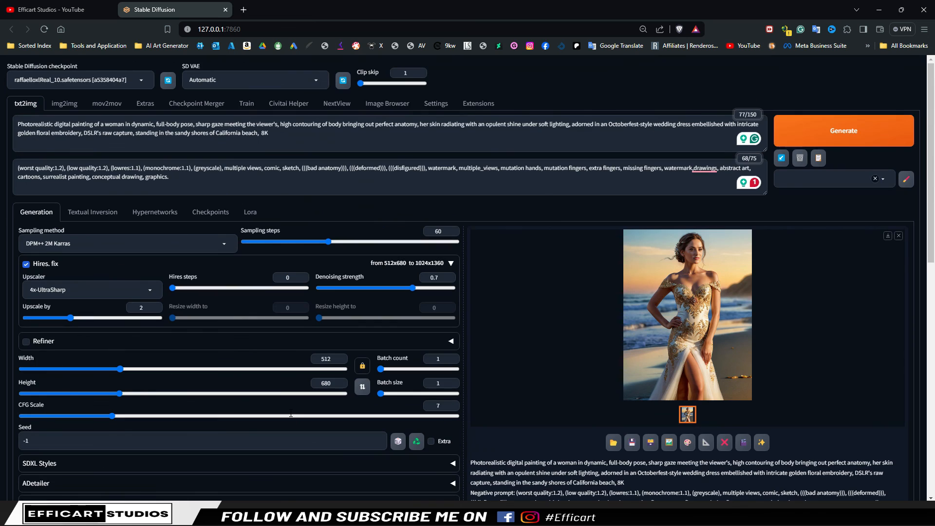